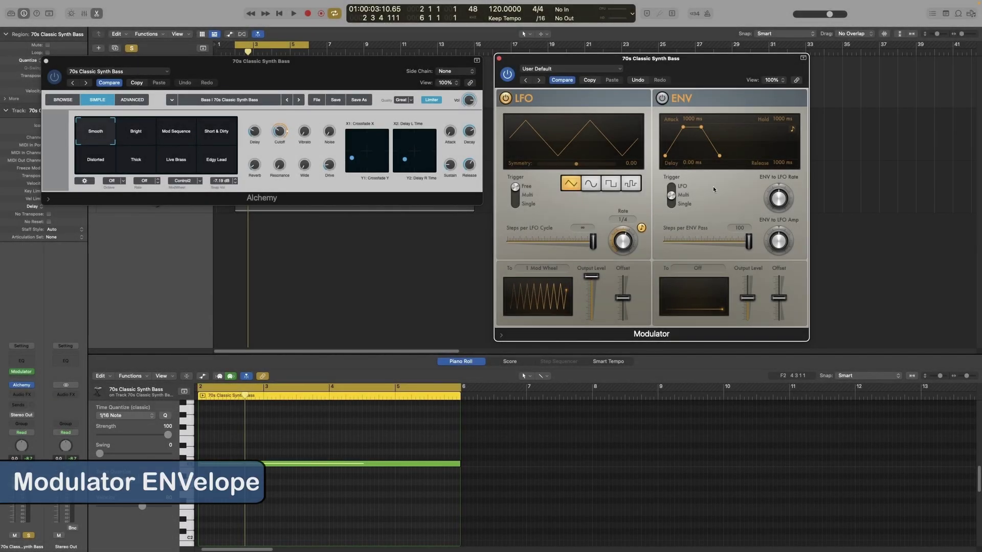
Step: Enlarge the Modulator window to the 125% view size and nudge it slightly left
{"action": "left_click", "coordinate": [774, 79]}
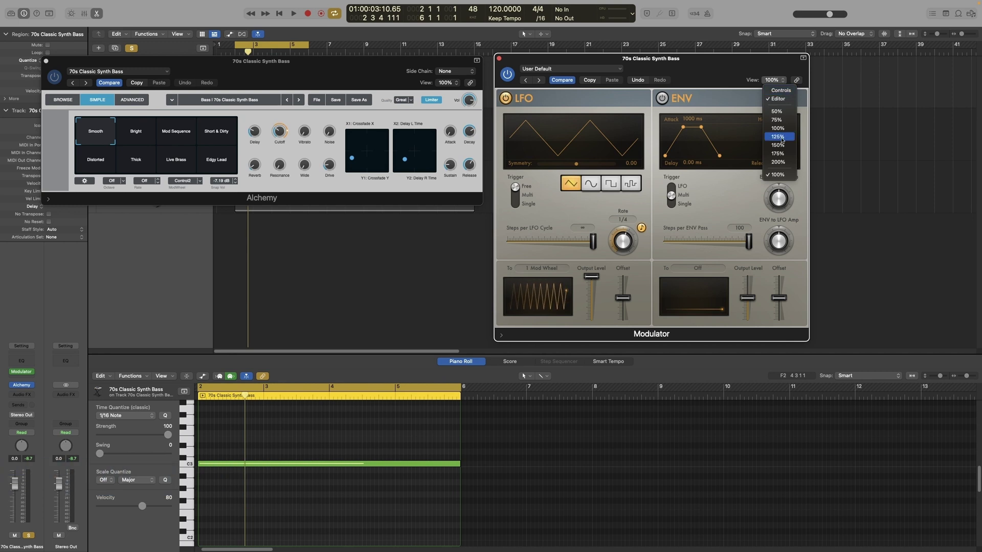
{"action": "left_click", "coordinate": [779, 137]}
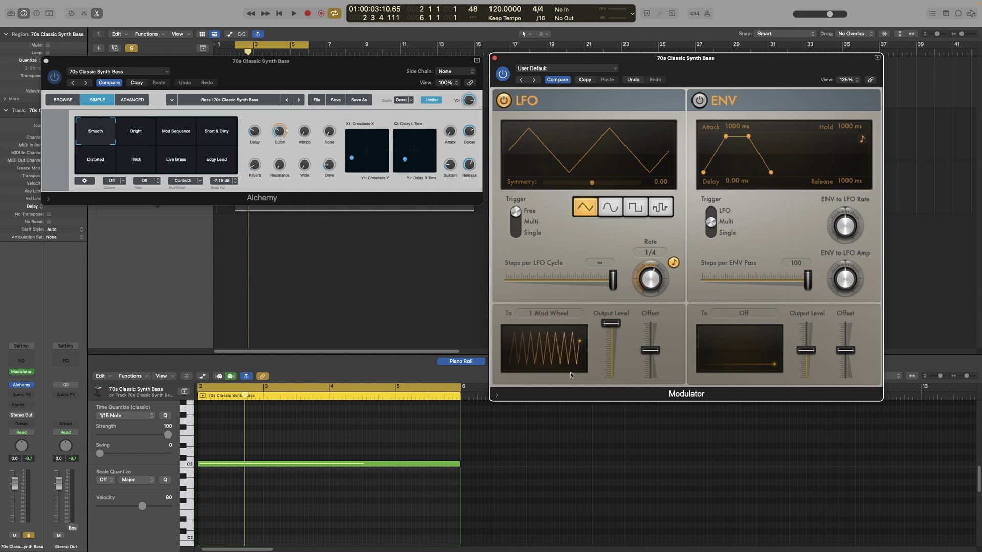
{"action": "left_click_drag", "start_coordinate": [764, 76], "coordinate": [735, 77]}
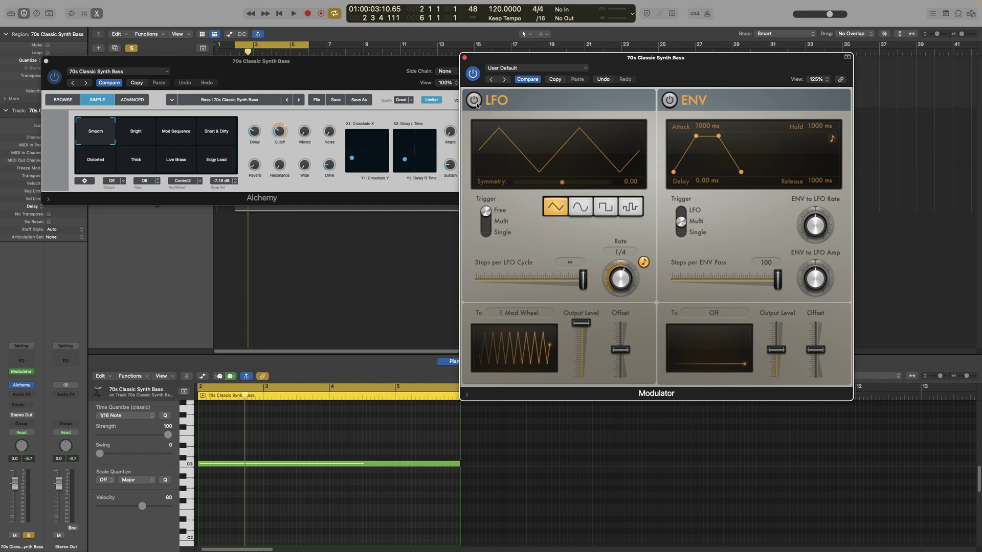
Step: Switch on the Modulator's envelope and set its attack to exactly 1000 ms
{"action": "left_click", "coordinate": [673, 106]}
{"action": "mouse_move", "coordinate": [705, 124]}
{"action": "left_mouse_down"}
{"action": "mouse_move", "coordinate": [705, 164]}
{"action": "mouse_move", "coordinate": [689, 138]}
{"action": "mouse_move", "coordinate": [686, 146]}
{"action": "mouse_move", "coordinate": [696, 141]}
{"action": "left_mouse_up"}
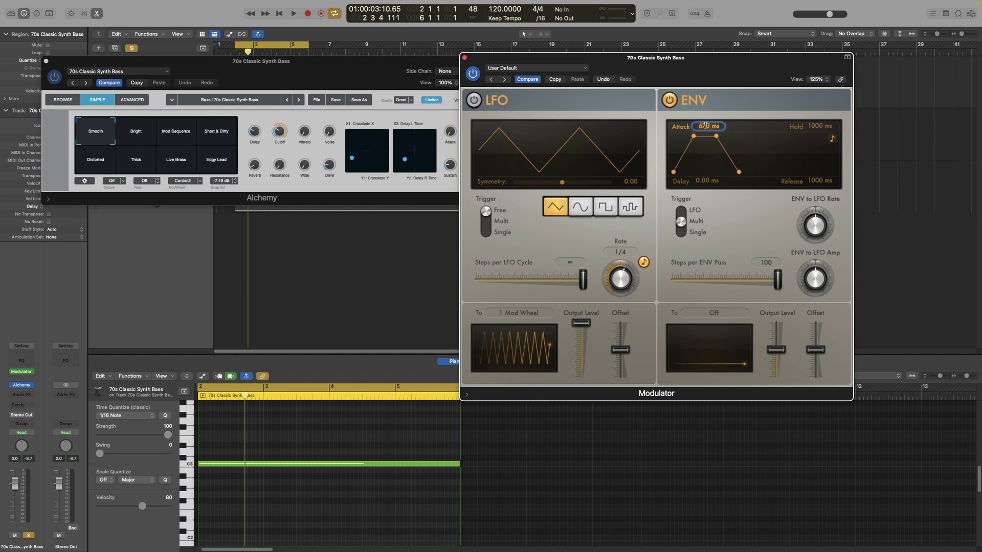
{"action": "double_click", "coordinate": [706, 126]}
{"action": "type", "text": "1000"}
{"action": "key", "text": "Return"}
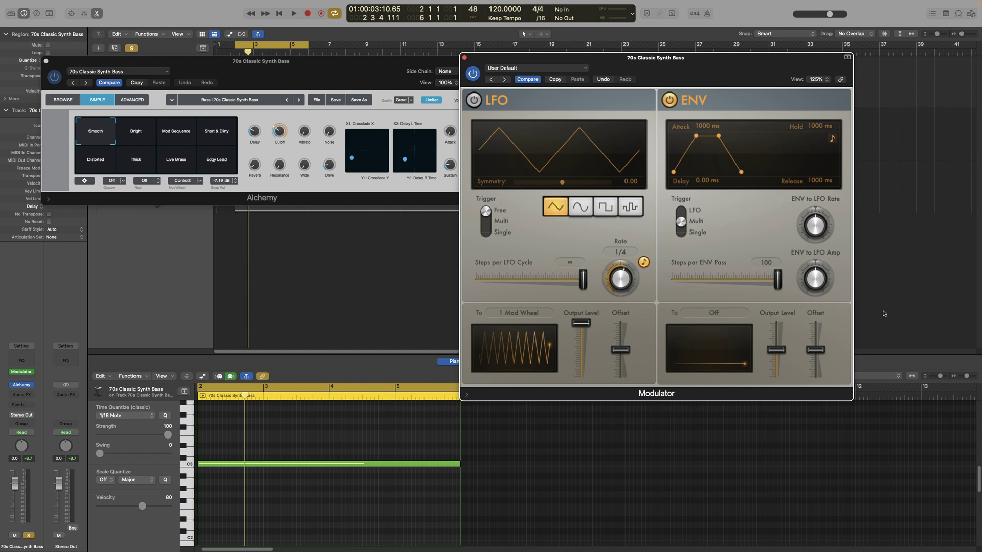
Step: Raise the envelope output level to maximum and route the envelope to 1 Mod Wheel
{"action": "left_click_drag", "start_coordinate": [786, 351], "coordinate": [786, 323]}
{"action": "left_click", "coordinate": [713, 313]}
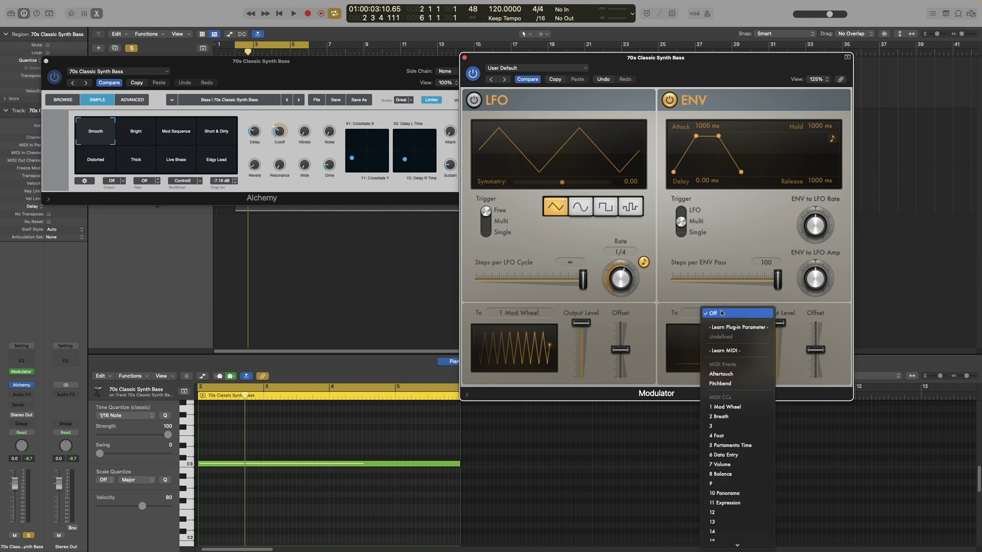
{"action": "left_click", "coordinate": [738, 405]}
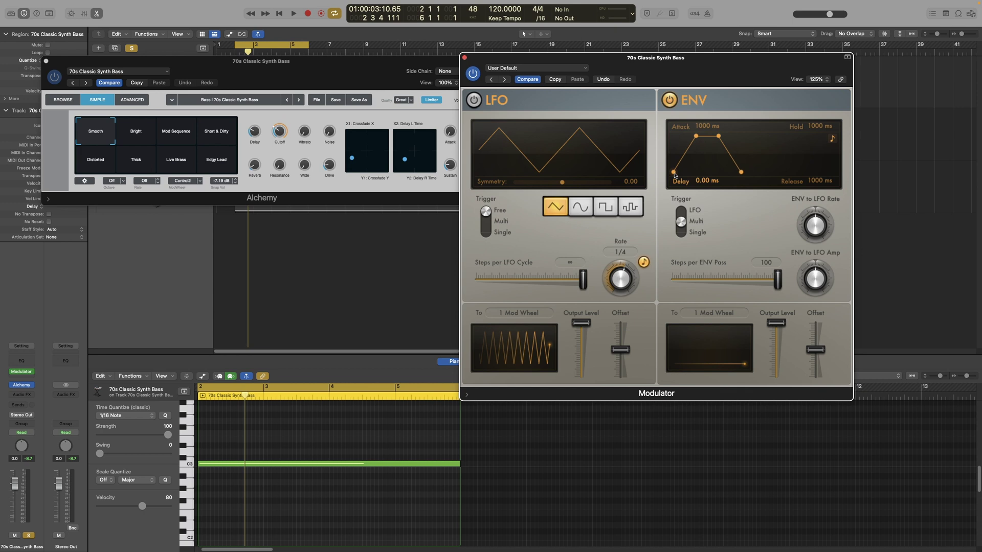
Step: Give the envelope a 490 ms delay, 2000 ms hold and 4000 ms release
{"action": "left_click_drag", "start_coordinate": [674, 172], "coordinate": [694, 177]}
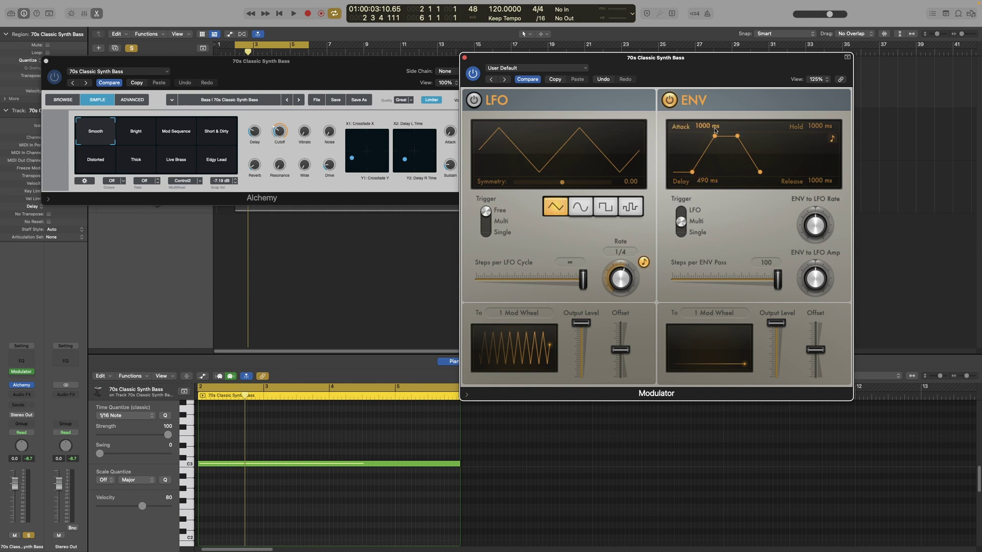
{"action": "double_click", "coordinate": [815, 126]}
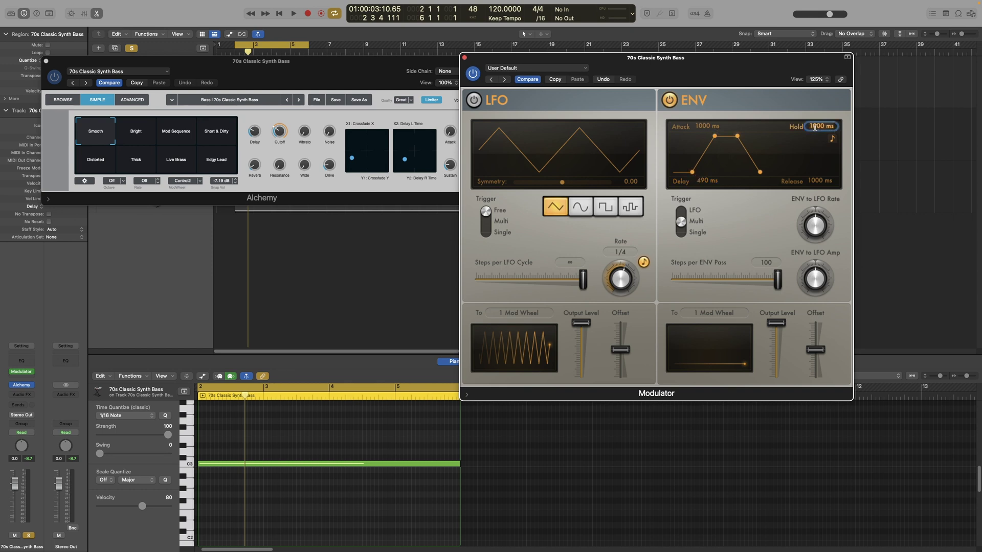
{"action": "type", "text": "2000"}
{"action": "key", "text": "Return"}
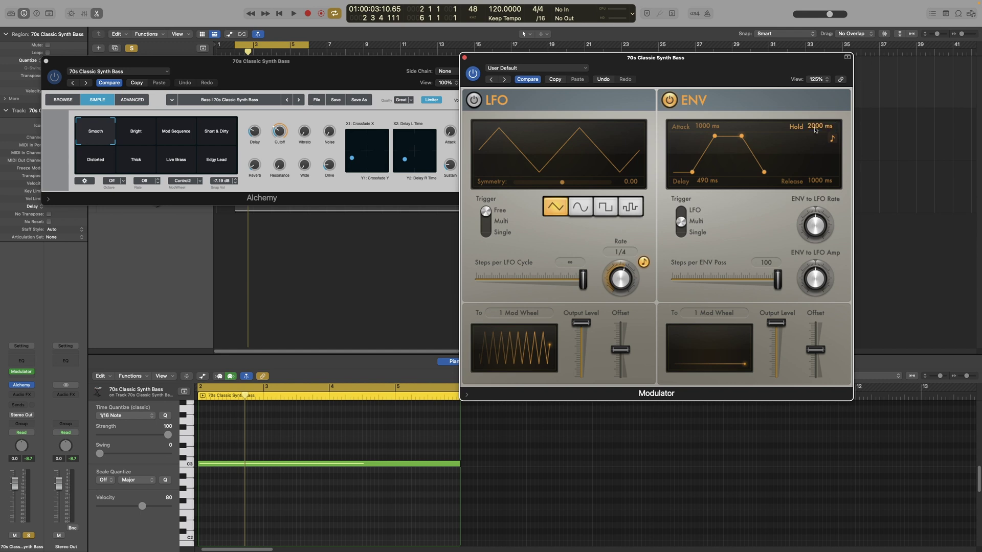
{"action": "double_click", "coordinate": [815, 180]}
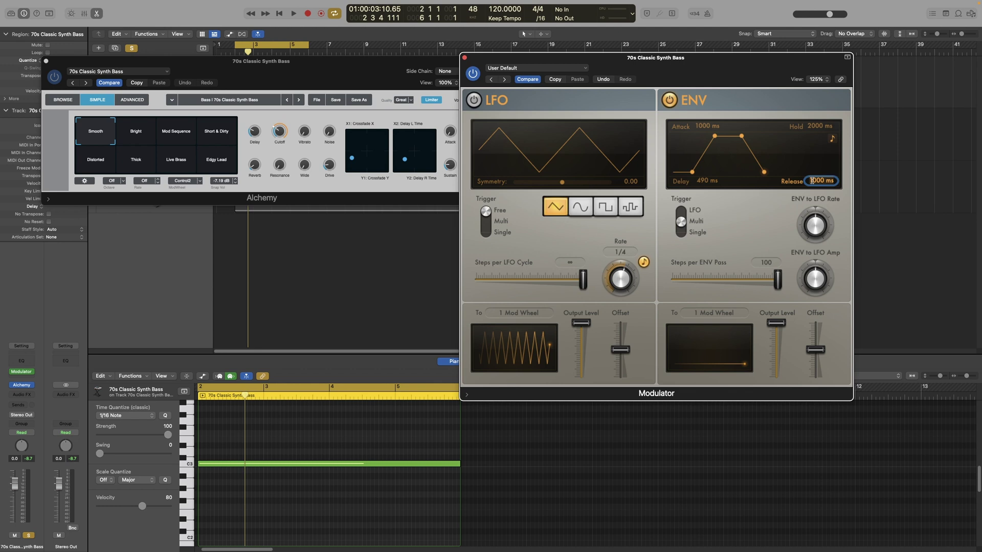
{"action": "type", "text": "4000"}
{"action": "key", "text": "Return"}
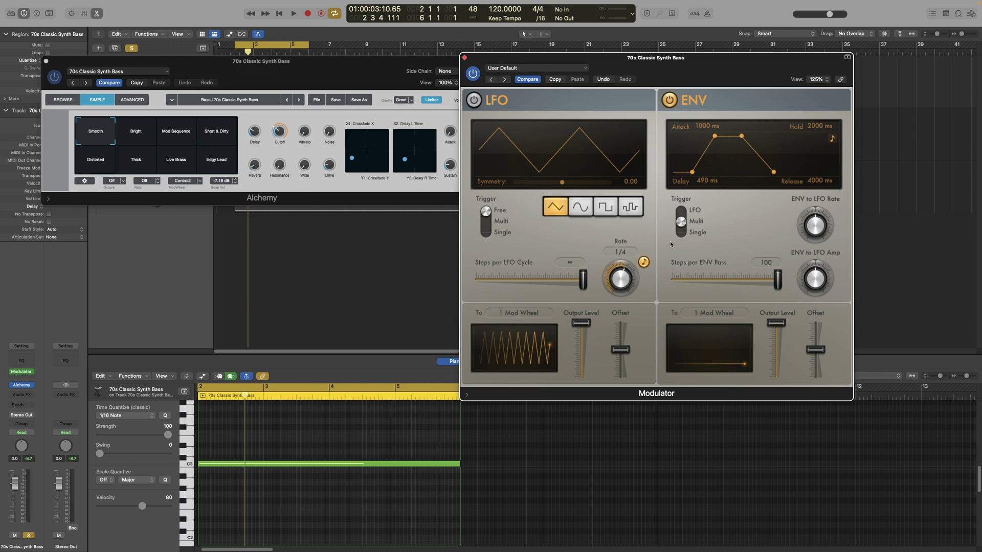
Step: Set Steps per ENV Pass to ∞ while auditioning the modulation on the Alchemy synth
{"action": "left_click", "coordinate": [278, 142]}
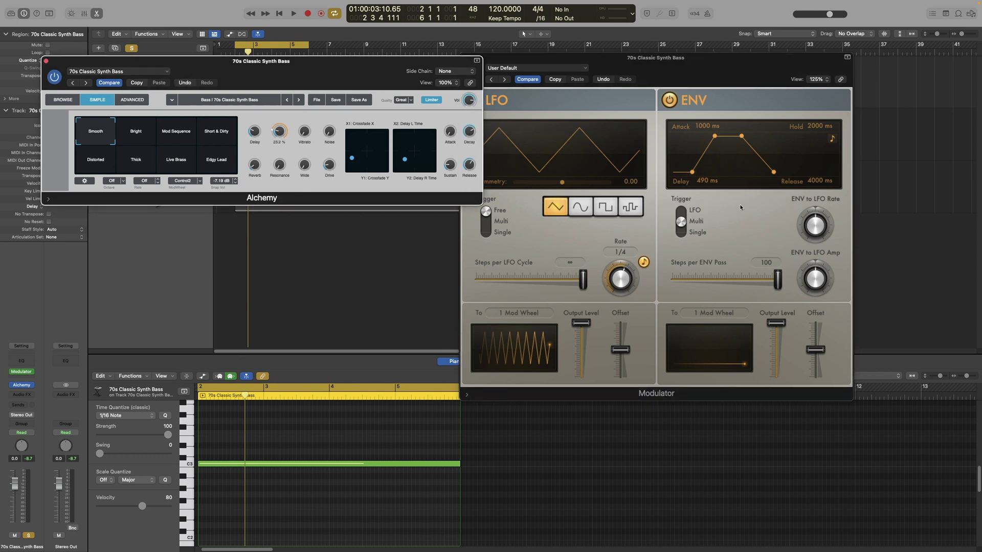
{"action": "key", "text": "space"}
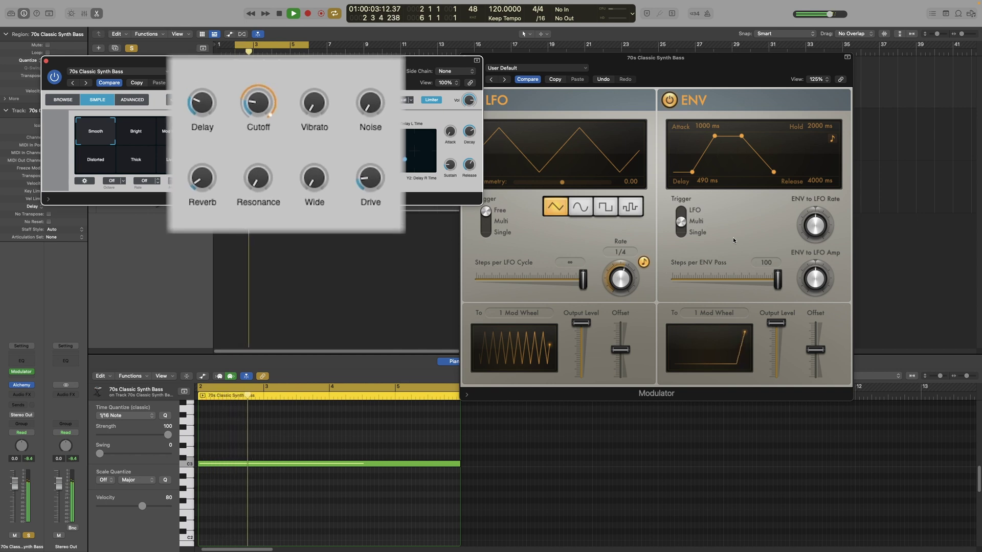
{"action": "left_click", "coordinate": [736, 229]}
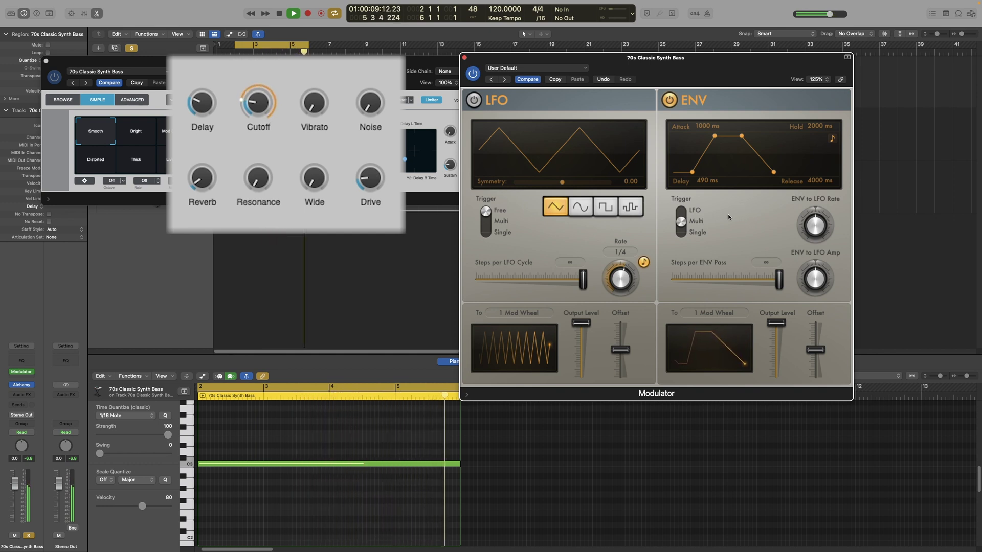
{"action": "key", "text": "space"}
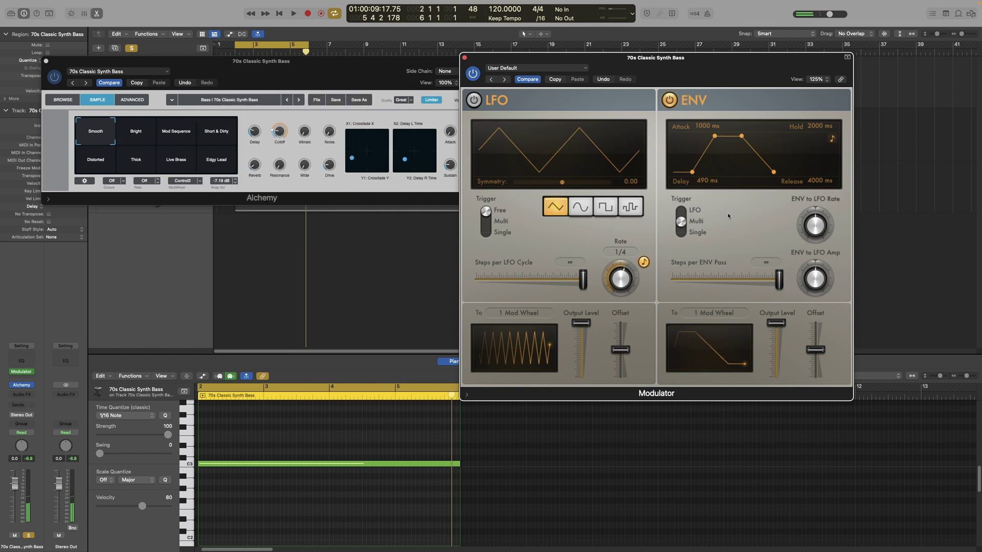
Step: Tempo-sync the envelope with delay, attack, hold and release each at 1 bar, then audition it
{"action": "left_click", "coordinate": [833, 139]}
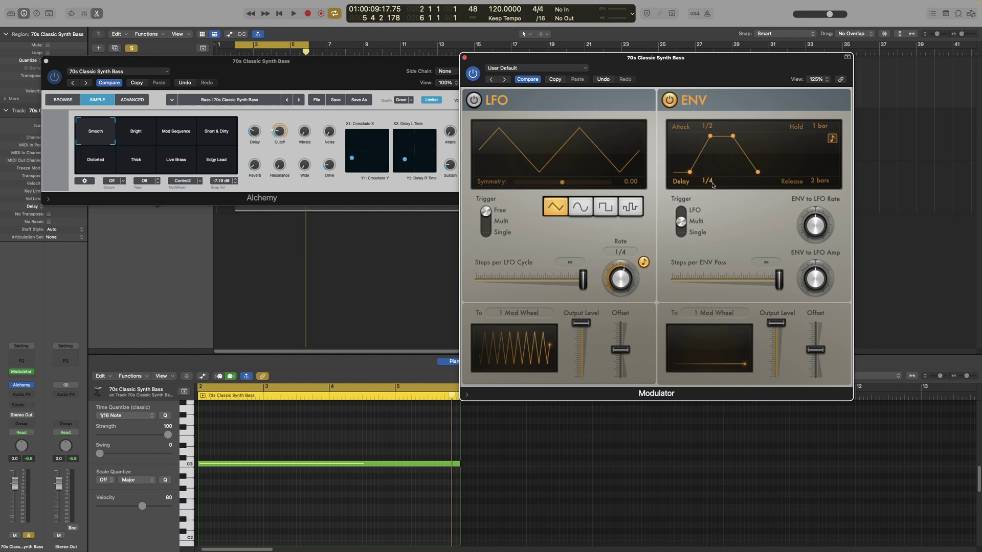
{"action": "left_click_drag", "start_coordinate": [713, 185], "coordinate": [713, 167]}
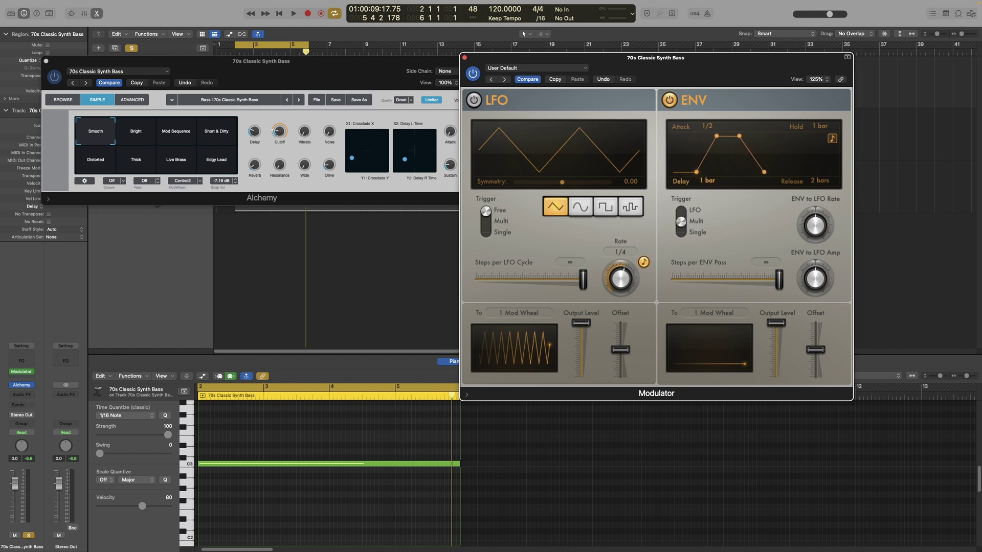
{"action": "mouse_move", "coordinate": [709, 126]}
{"action": "left_mouse_down"}
{"action": "mouse_move", "coordinate": [708, 116]}
{"action": "mouse_move", "coordinate": [709, 136]}
{"action": "left_mouse_up"}
{"action": "key", "text": "space"}
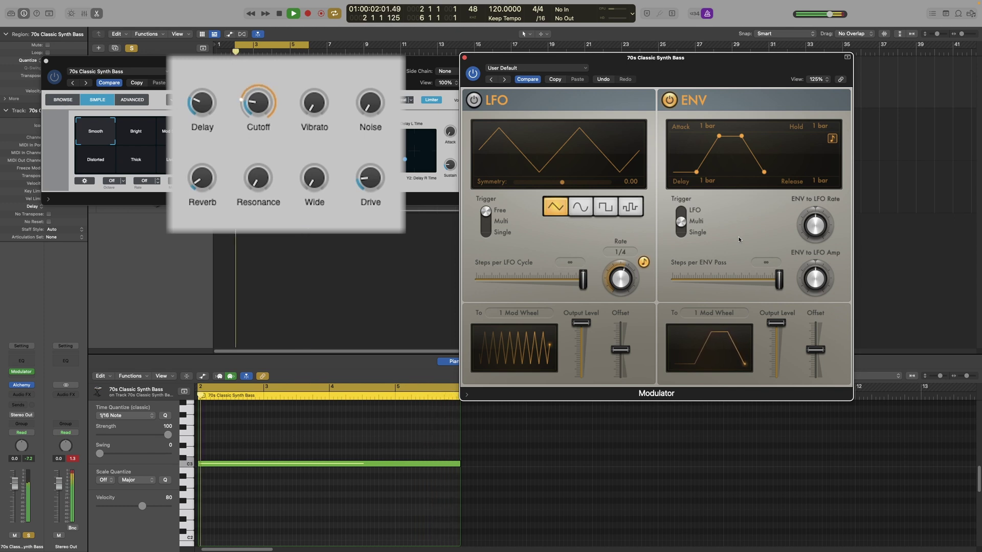
{"action": "key", "text": "space"}
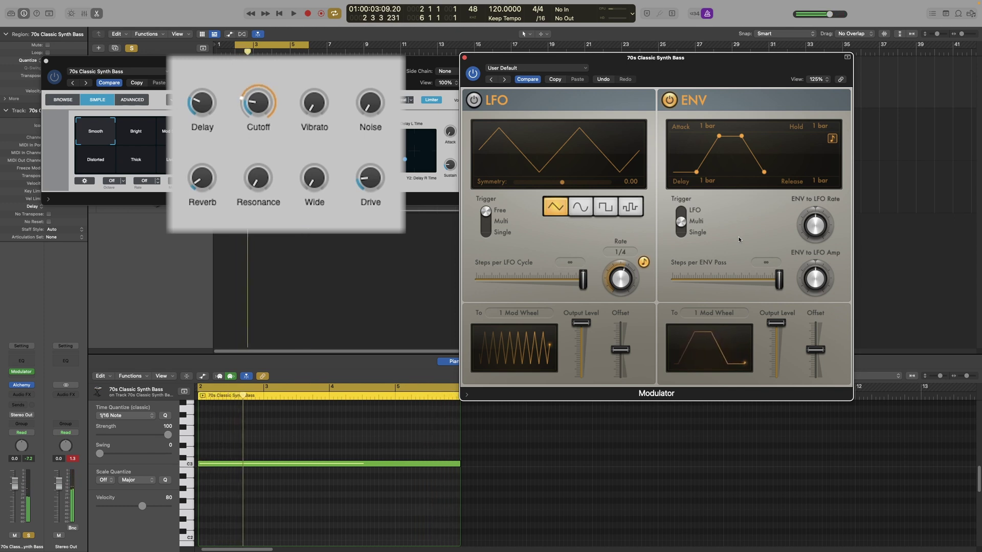
Step: Cycle the envelope trigger through LFO and Multi, leaving it on Single
{"action": "left_click", "coordinate": [686, 213]}
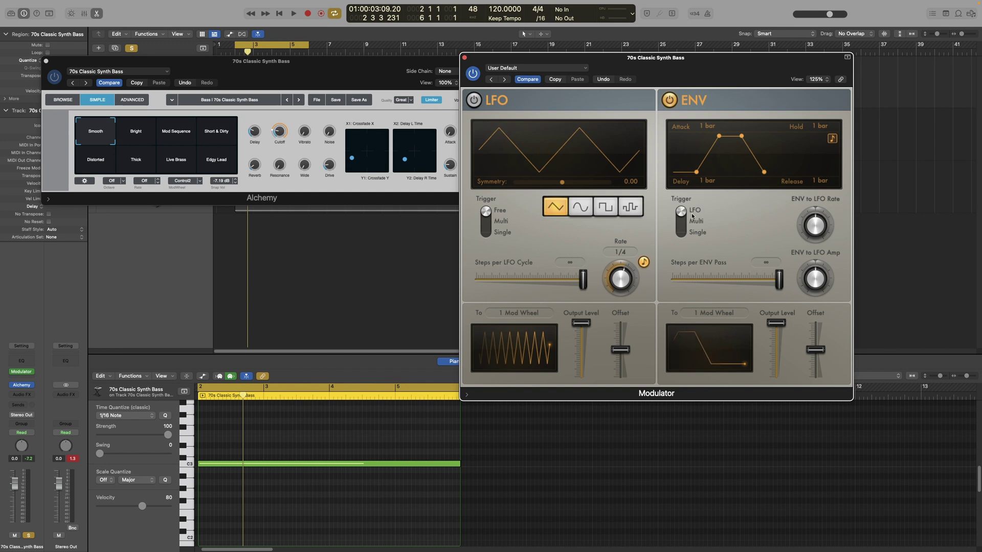
{"action": "left_click", "coordinate": [685, 222]}
{"action": "left_click", "coordinate": [681, 233]}
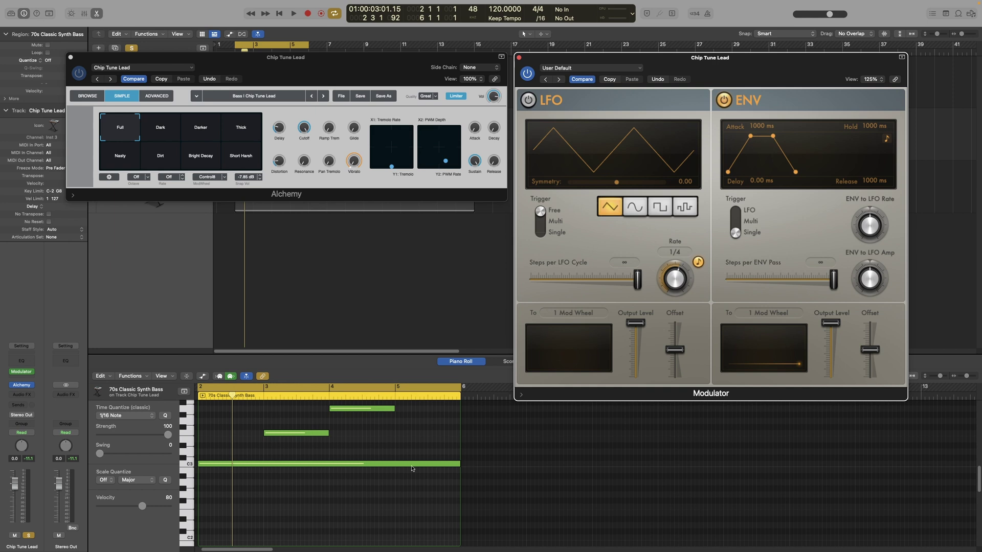
Step: Select the long C3 note and play the Chip Tune Lead part to hear the envelope
{"action": "left_click", "coordinate": [202, 464]}
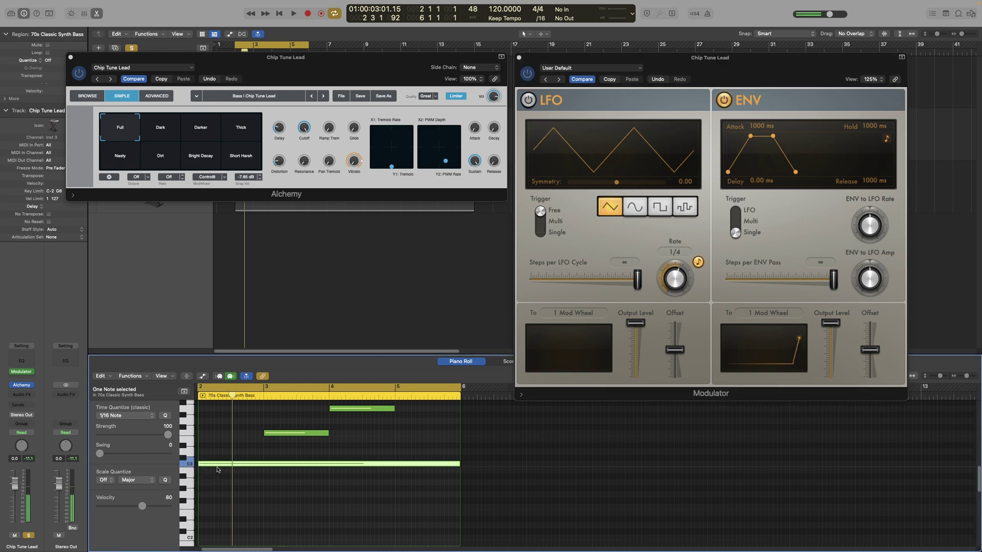
{"action": "mouse_move", "coordinate": [345, 467]}
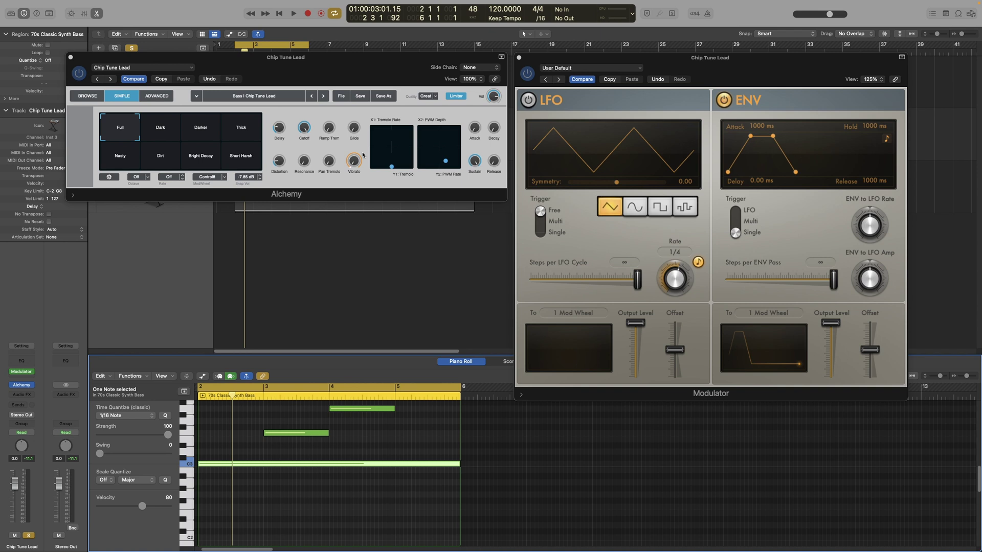
{"action": "mouse_move", "coordinate": [351, 160]}
{"action": "key", "text": "space"}
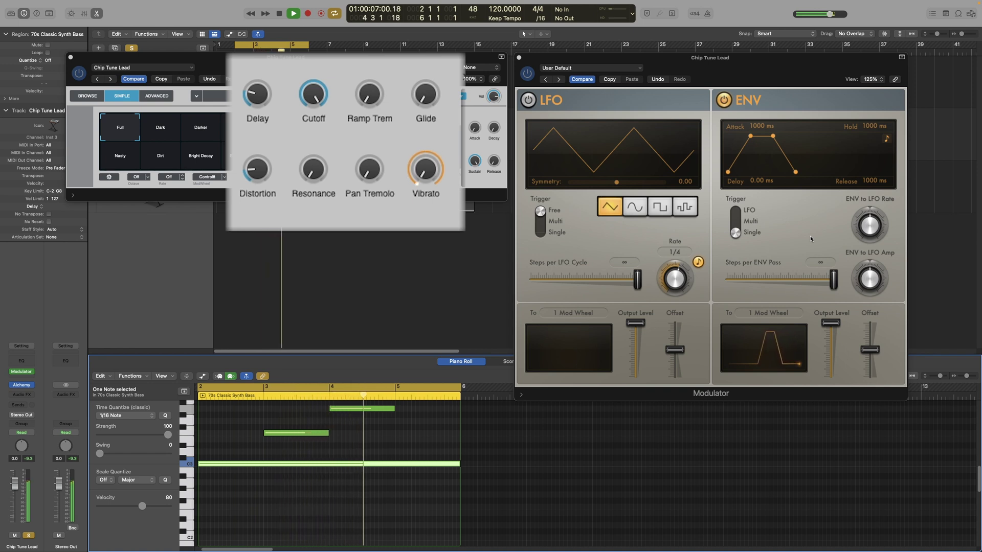
{"action": "key", "text": "space"}
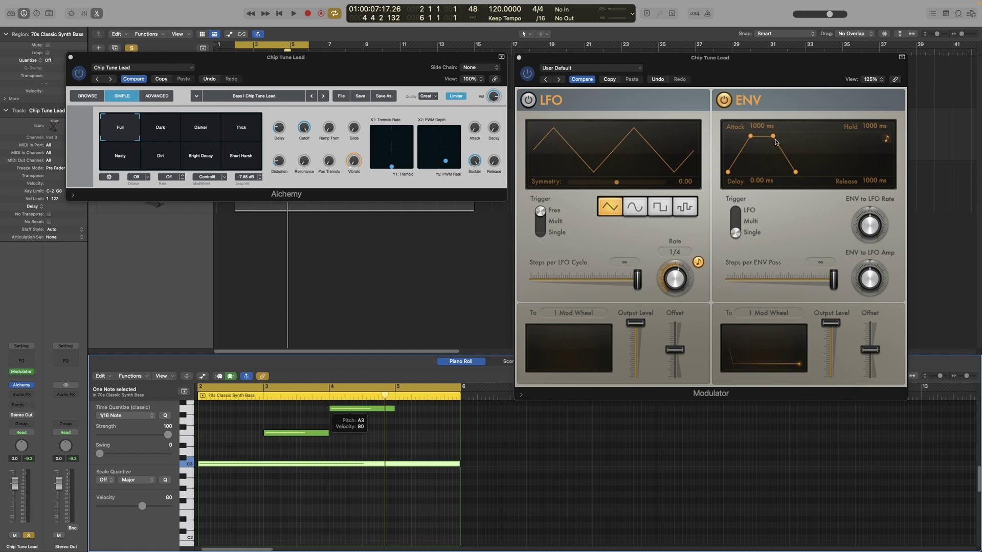
Step: Lengthen the envelope release to 2100 ms and play the part again
{"action": "left_click_drag", "start_coordinate": [796, 174], "coordinate": [801, 174]}
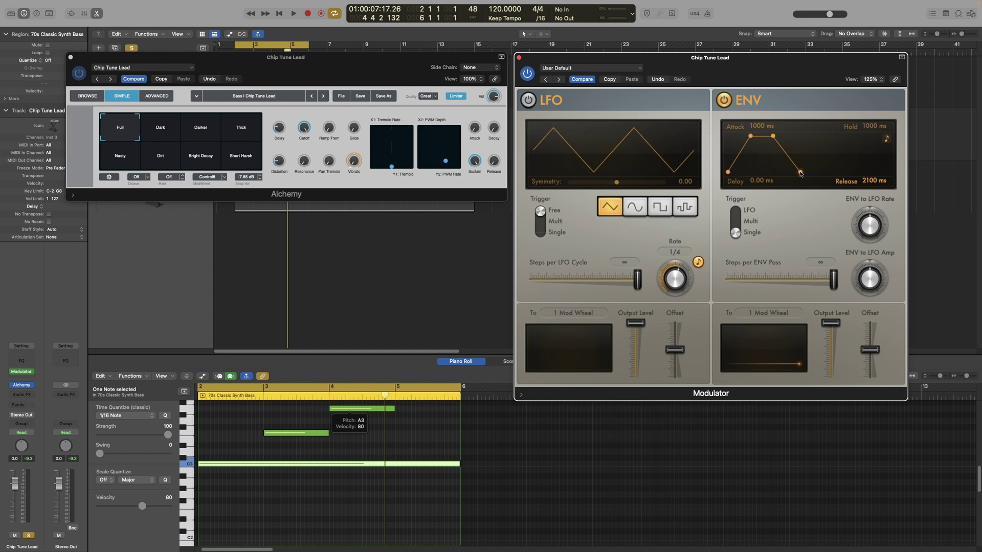
{"action": "key", "text": "space"}
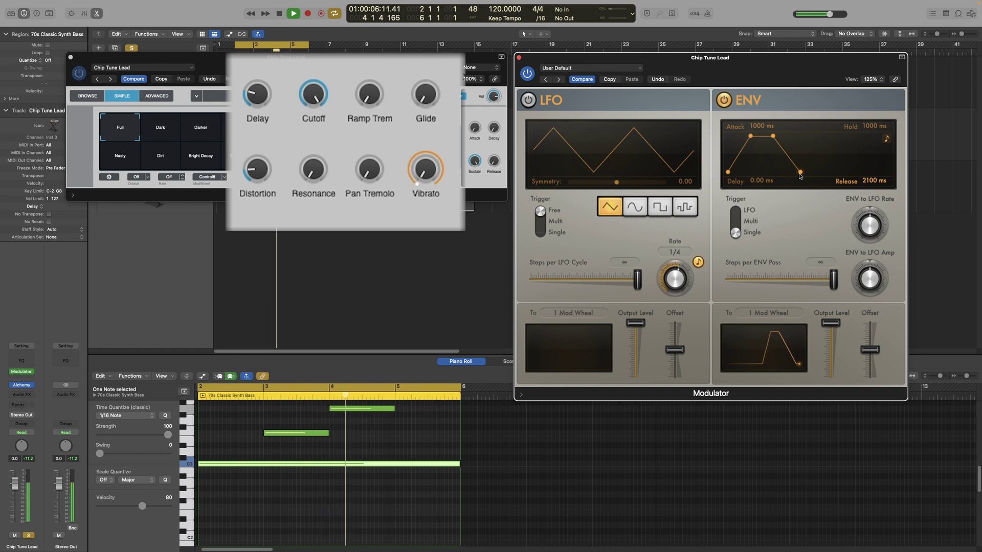
{"action": "key", "text": "space"}
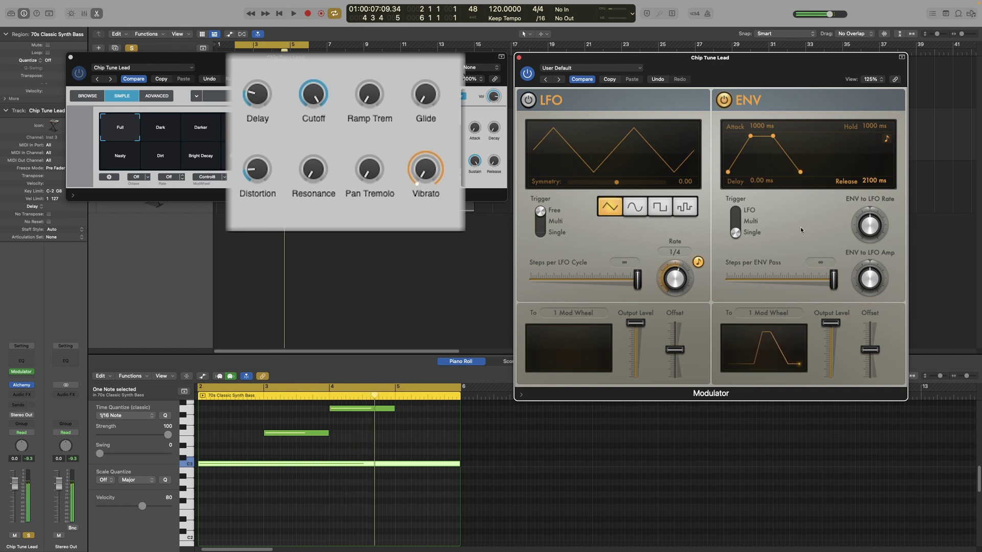
Step: Switch the envelope trigger to Multi, select the middle note, and play the part back
{"action": "left_click", "coordinate": [738, 222]}
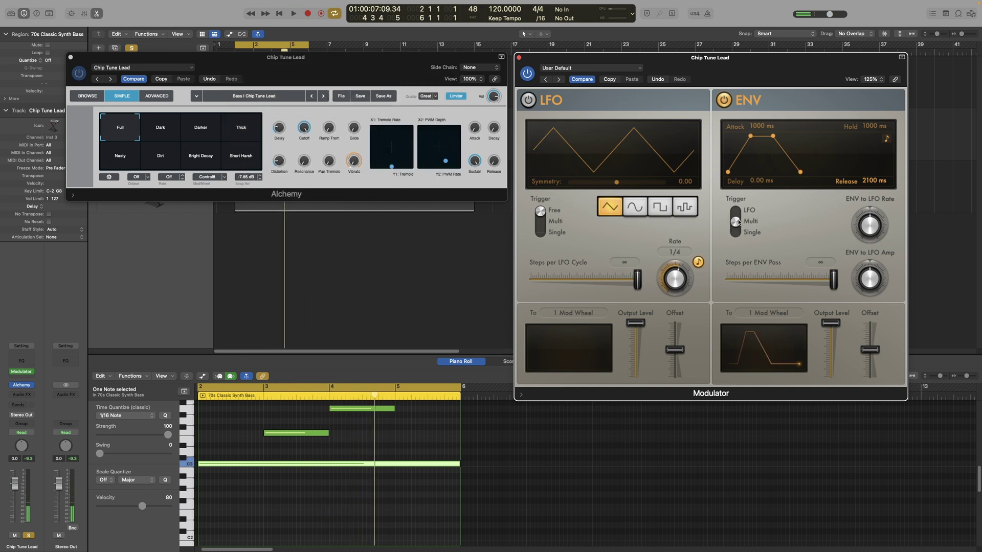
{"action": "left_click", "coordinate": [280, 434]}
{"action": "key", "text": "space"}
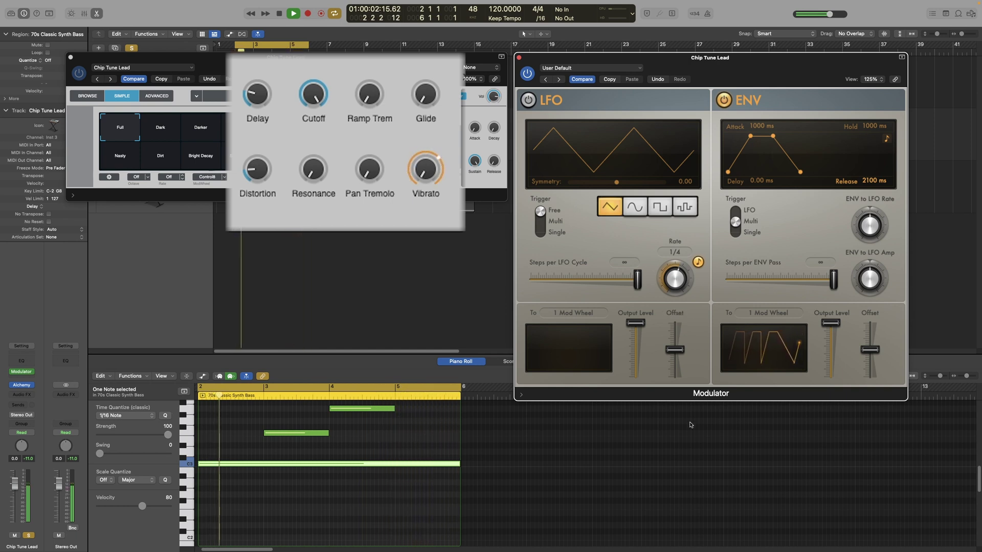
{"action": "key", "text": "space"}
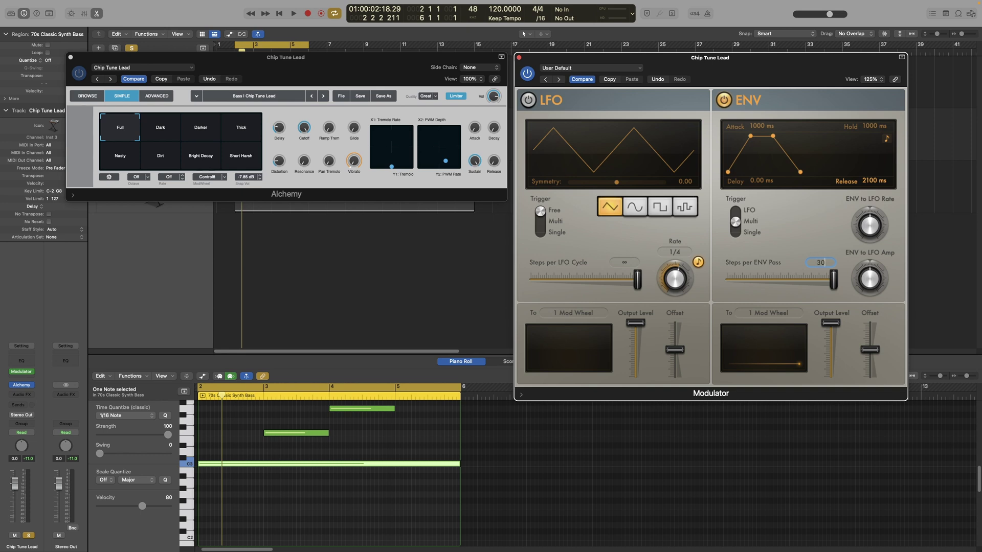
Step: Confirm 30 steps per envelope pass and listen to the stepped envelope
{"action": "key", "text": "Return"}
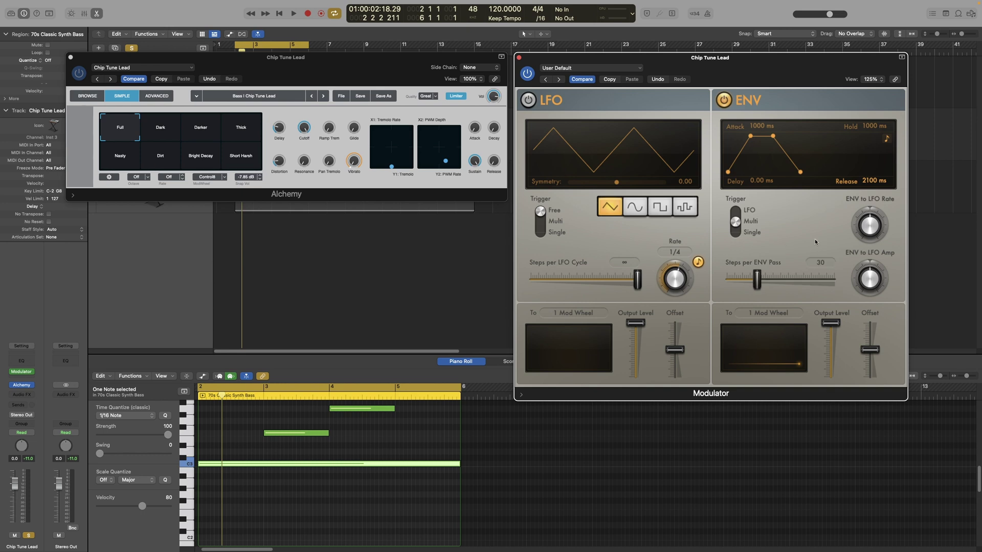
{"action": "key", "text": "space"}
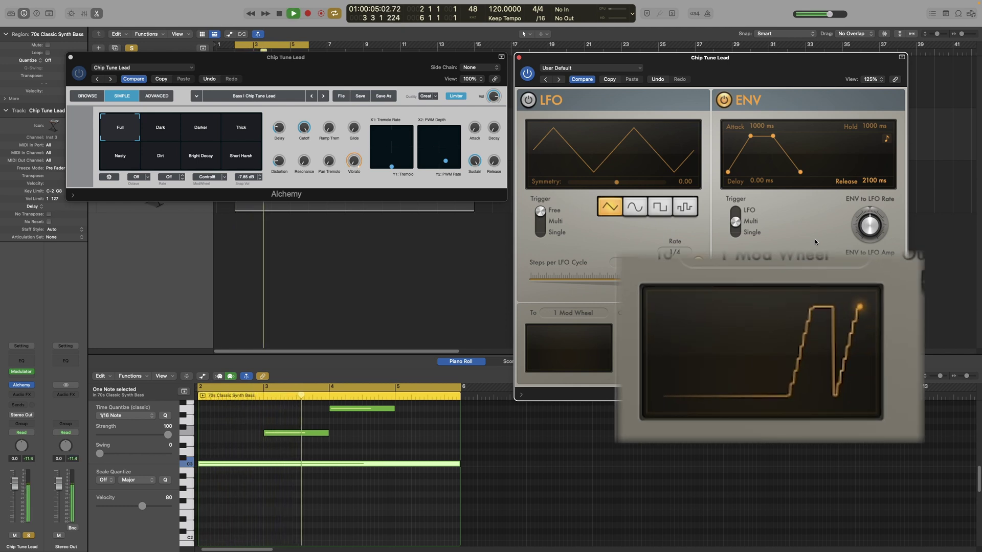
{"action": "key", "text": "space"}
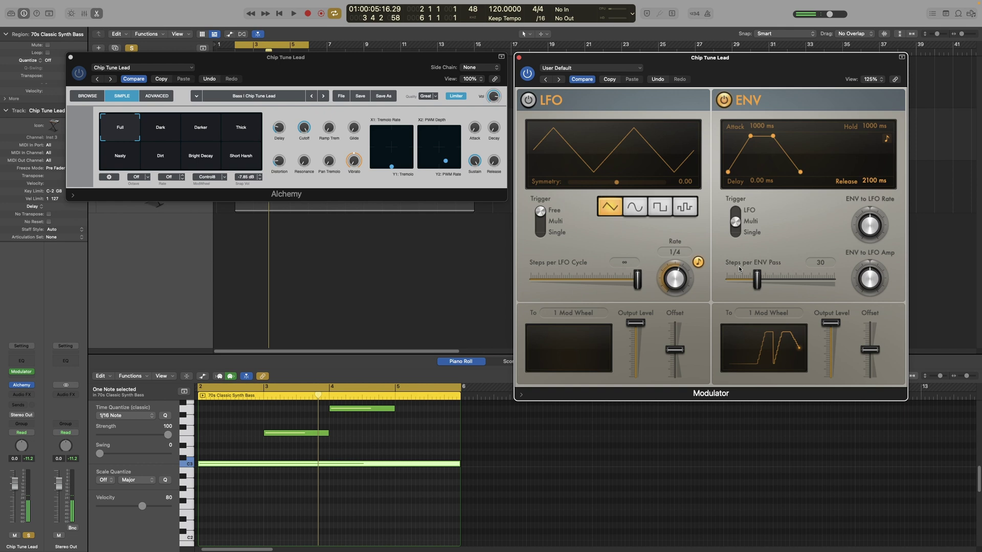
Step: Assign Alchemy's mod wheel to Control2 so it sweeps Cutoff, then audition the part
{"action": "left_click", "coordinate": [215, 177]}
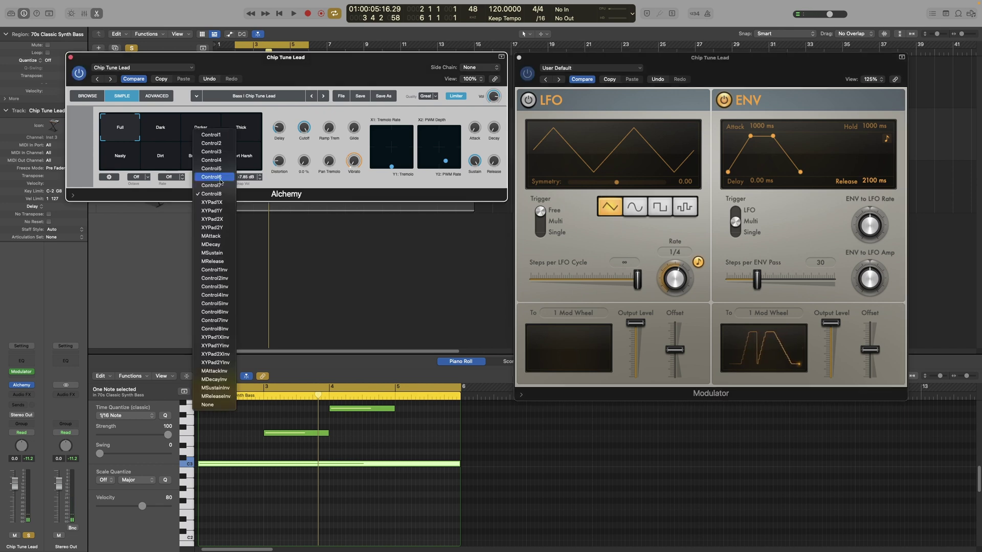
{"action": "left_click", "coordinate": [211, 143]}
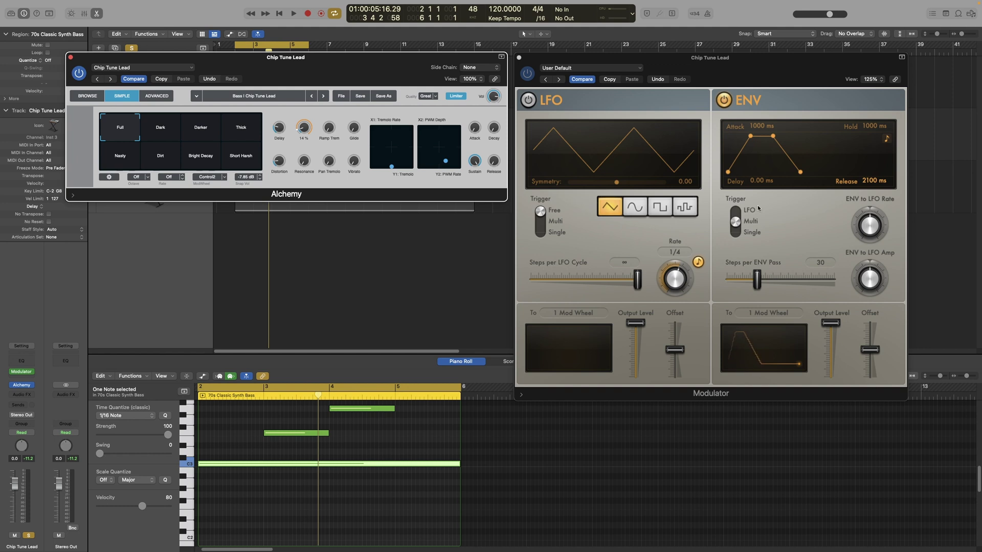
{"action": "left_click", "coordinate": [809, 231]}
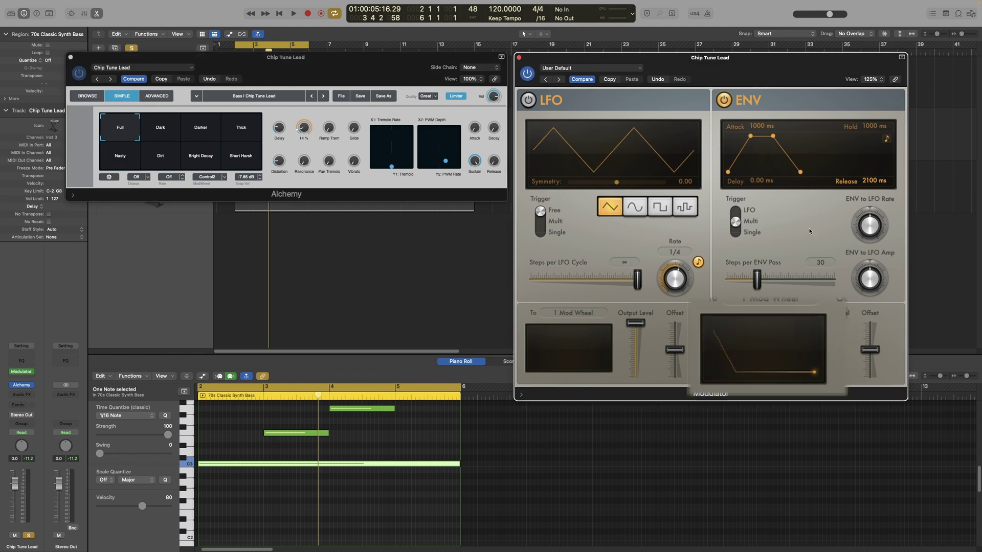
{"action": "key", "text": "space"}
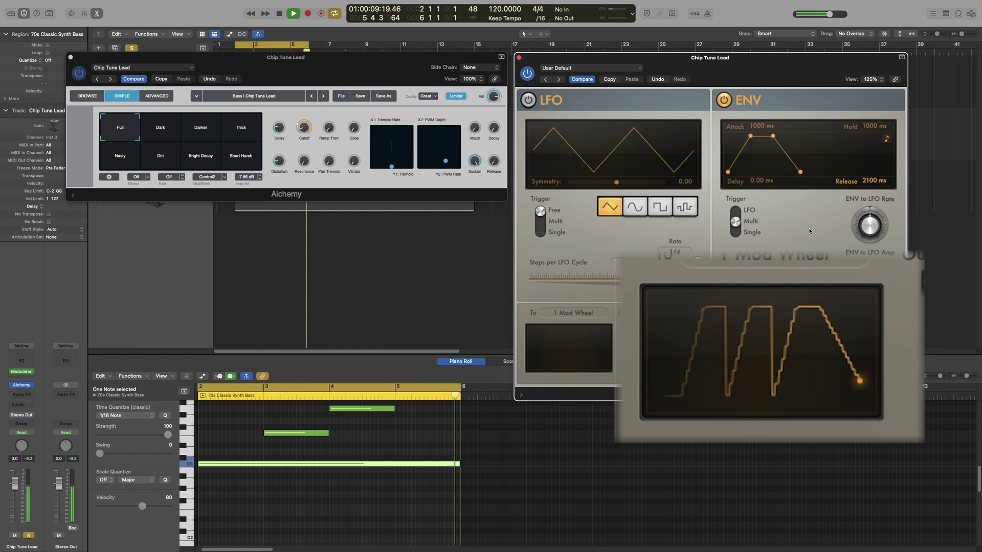
{"action": "key", "text": "space"}
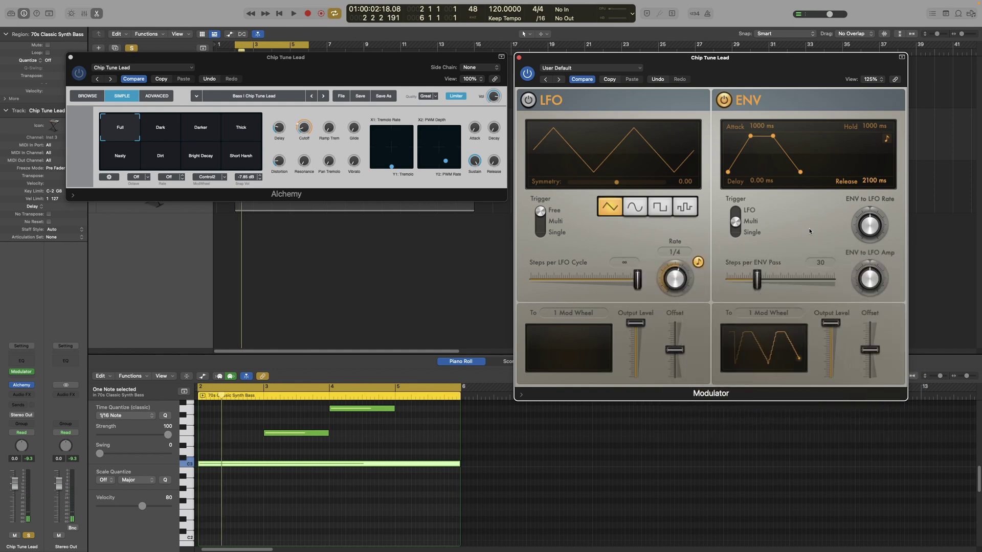
Step: Close the Chip Tune Lead Alchemy window and select the 70s Classic Synth Bass track
{"action": "left_click", "coordinate": [70, 58]}
{"action": "left_click", "coordinate": [71, 58]}
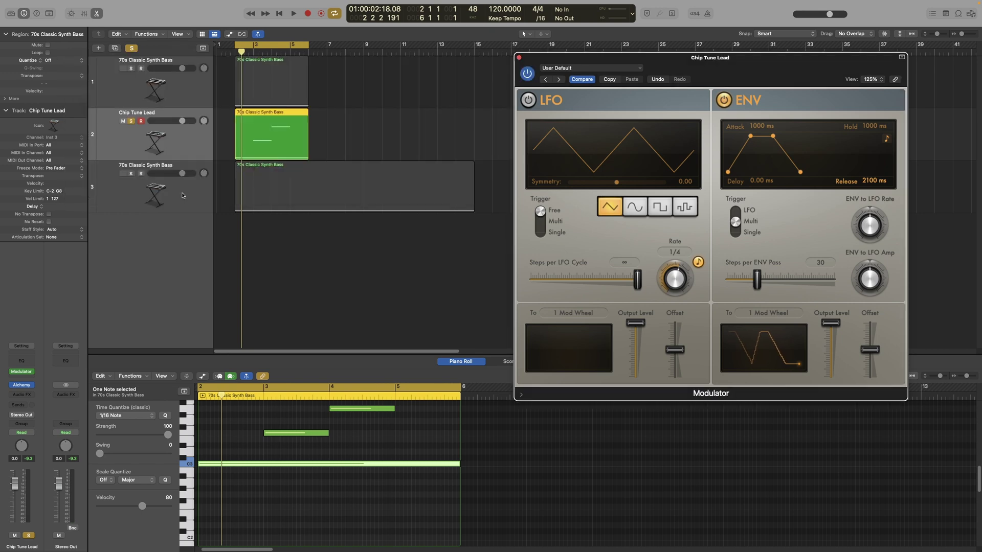
{"action": "left_click", "coordinate": [165, 181]}
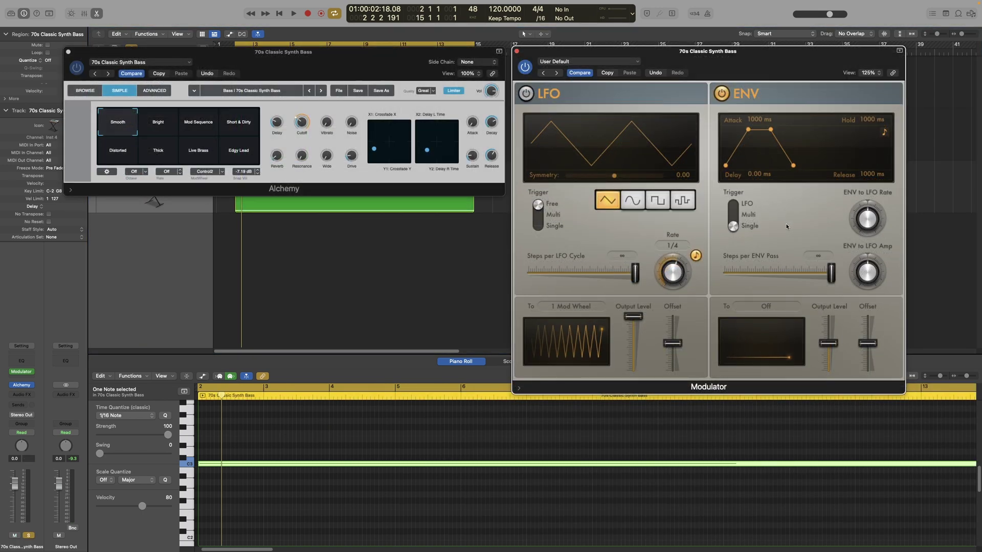
Step: Set the bass Modulator's envelope trigger to LFO with maximum output level, then audition it
{"action": "left_click", "coordinate": [734, 209]}
{"action": "left_click_drag", "start_coordinate": [829, 343], "coordinate": [829, 316]}
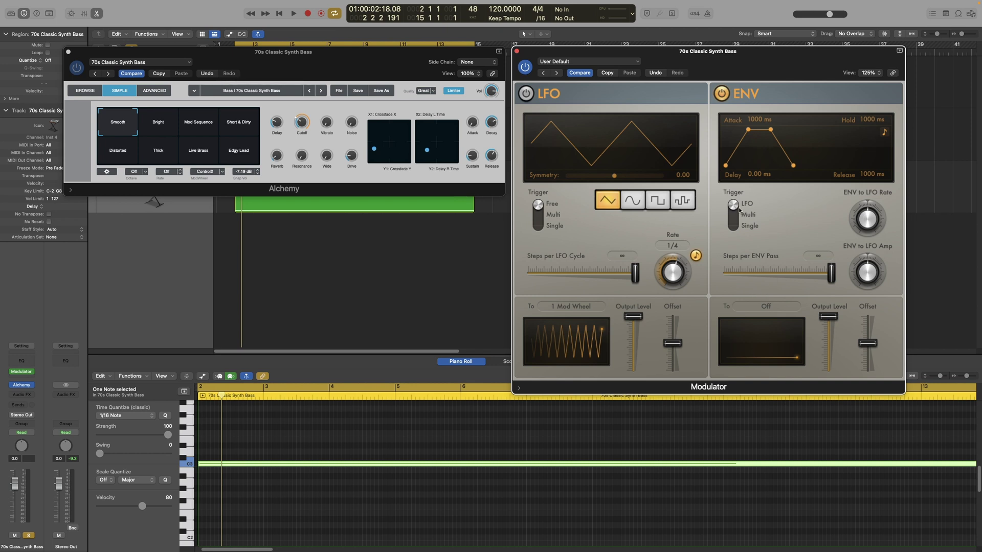
{"action": "key", "text": "space"}
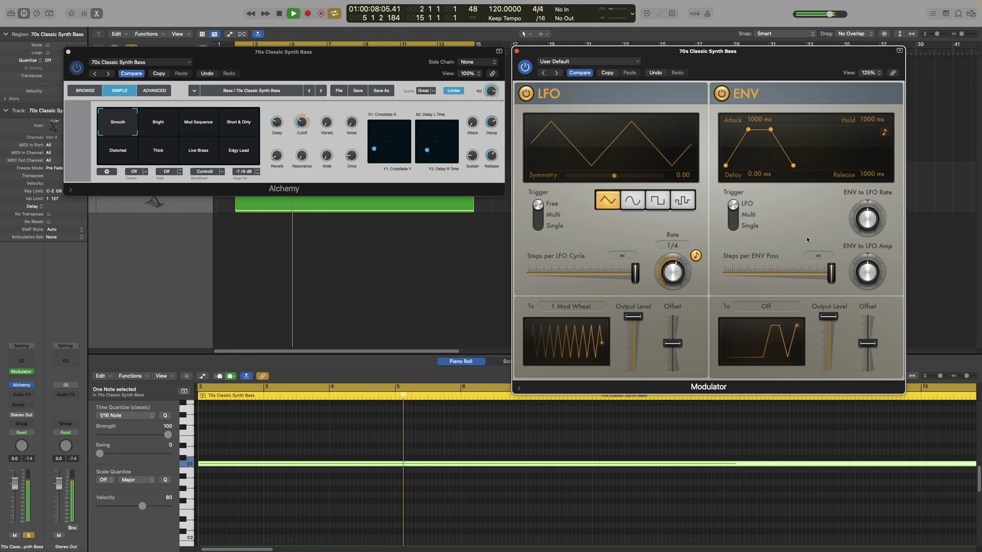
{"action": "key", "text": "space"}
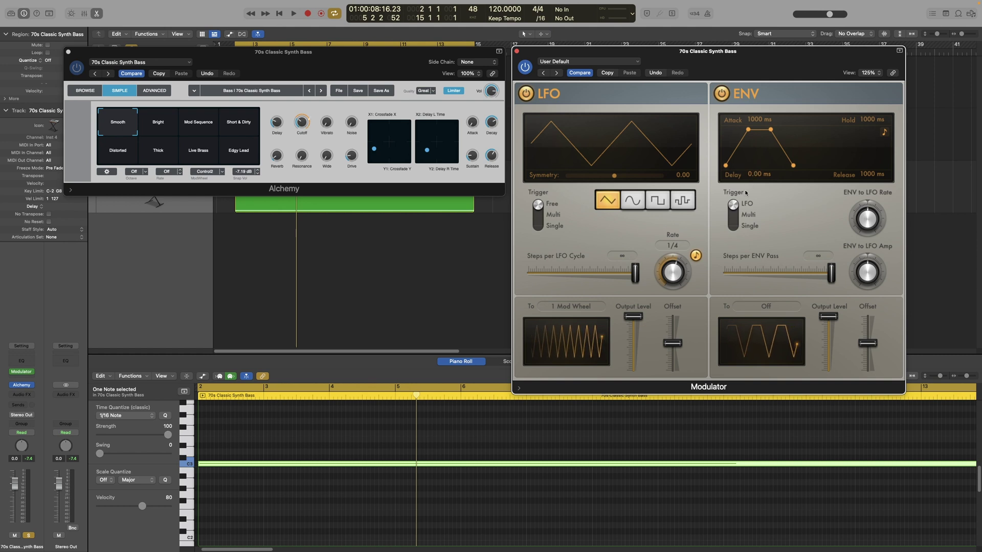
Step: Set the envelope attack, hold and release to 2000 ms each
{"action": "double_click", "coordinate": [759, 119]}
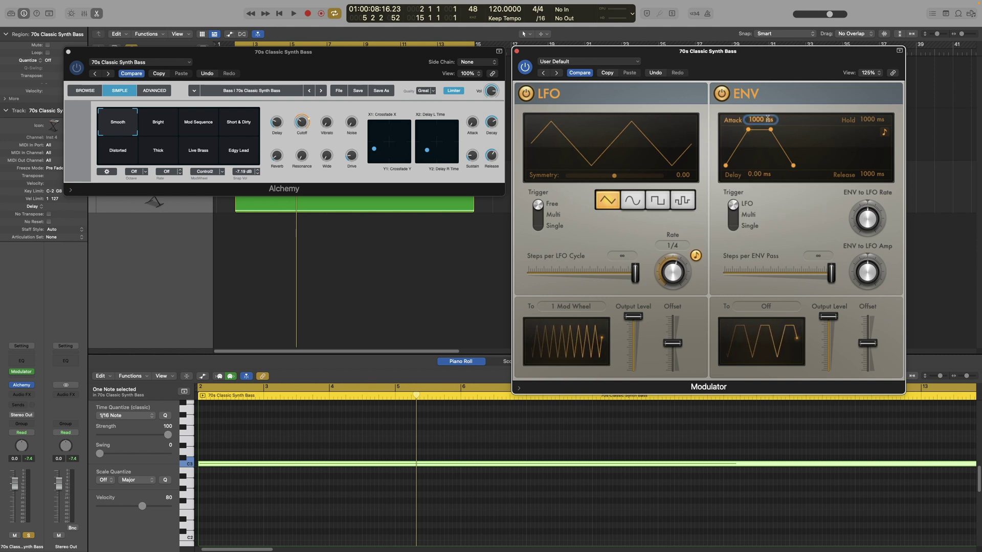
{"action": "type", "text": "2000"}
{"action": "key", "text": "Tab"}
{"action": "type", "text": "2000"}
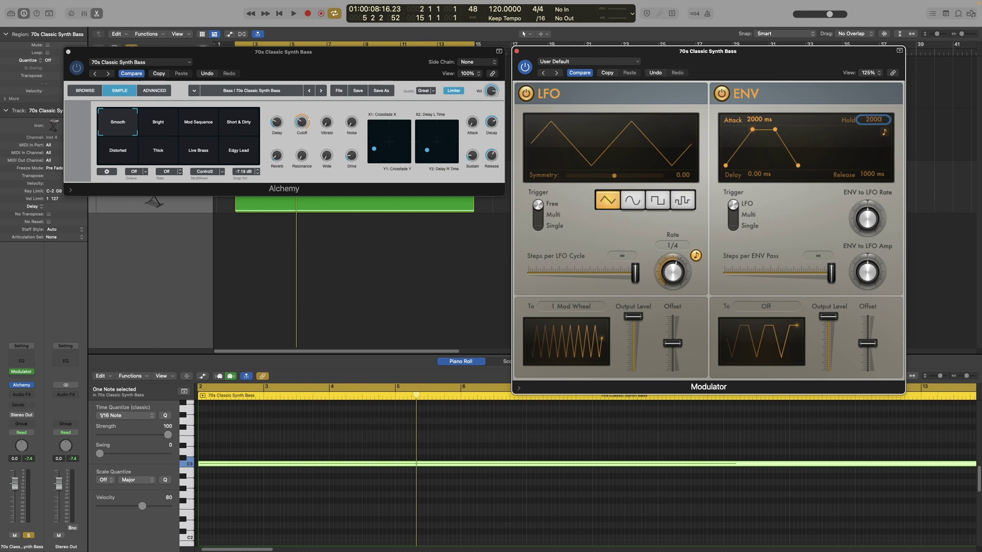
{"action": "key", "text": "Tab"}
{"action": "key", "text": "Tab"}
{"action": "type", "text": "2000"}
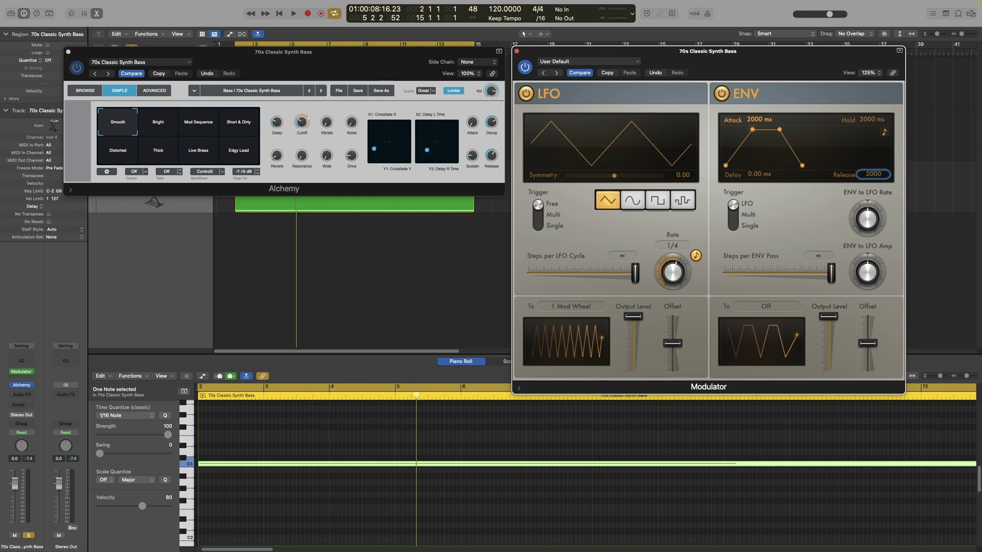
{"action": "key", "text": "Return"}
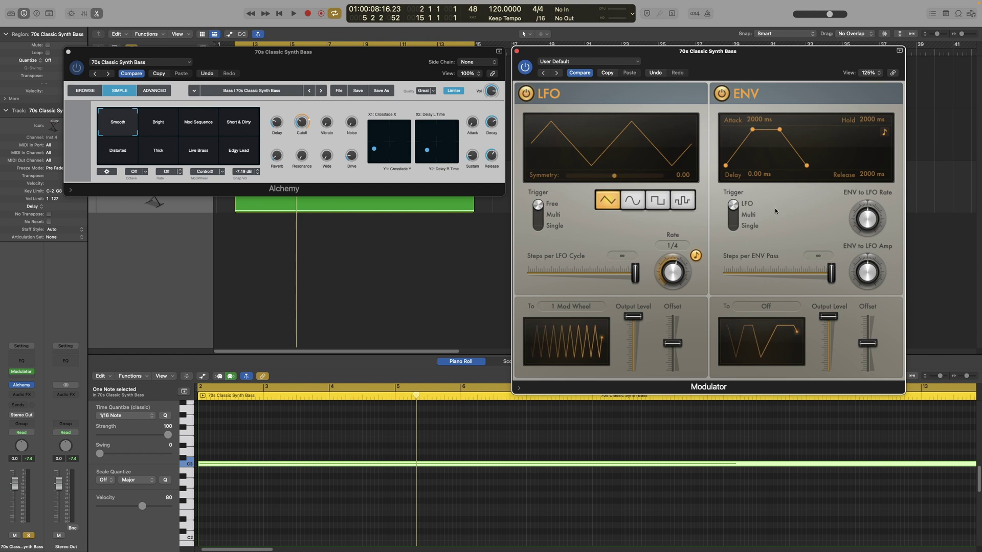
Step: Set the envelope's ENV to LFO Rate amount to 60 %
{"action": "double_click", "coordinate": [868, 192]}
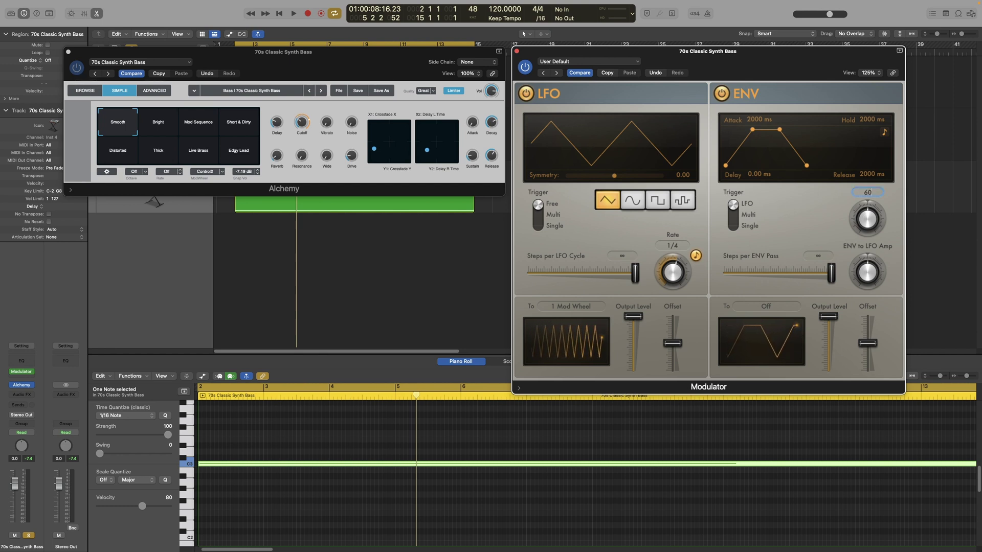
{"action": "key", "text": "Return"}
{"action": "double_click", "coordinate": [668, 305]}
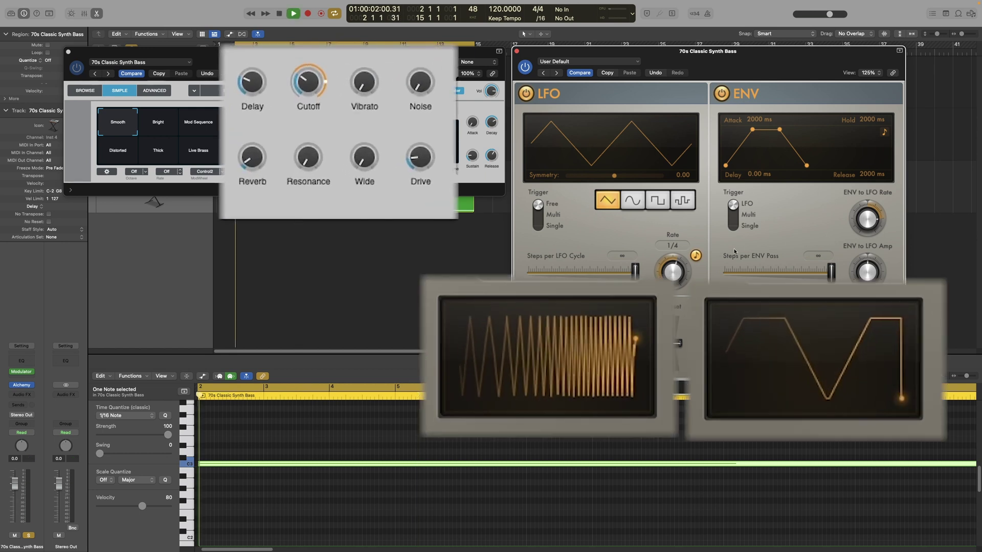
{"action": "key", "text": "space"}
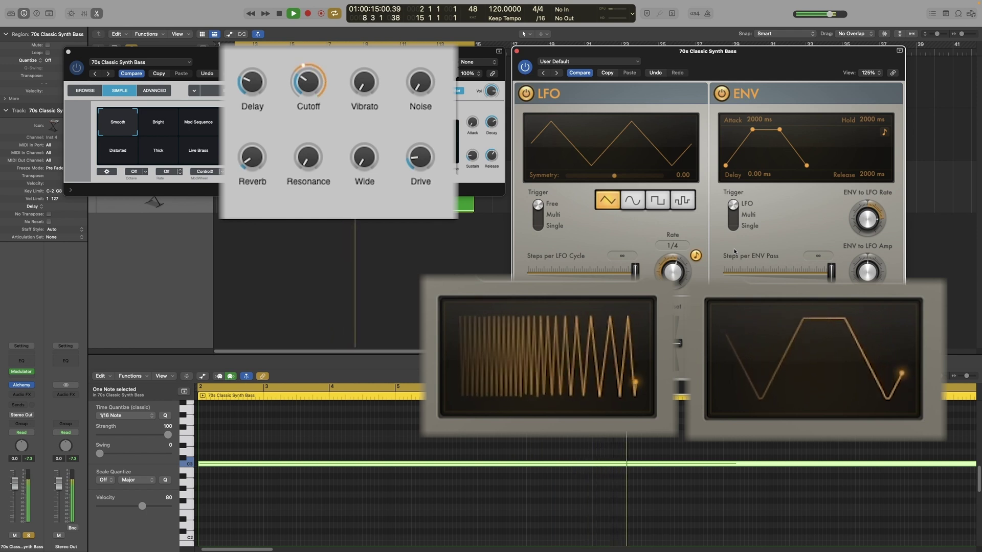
{"action": "key", "text": "space"}
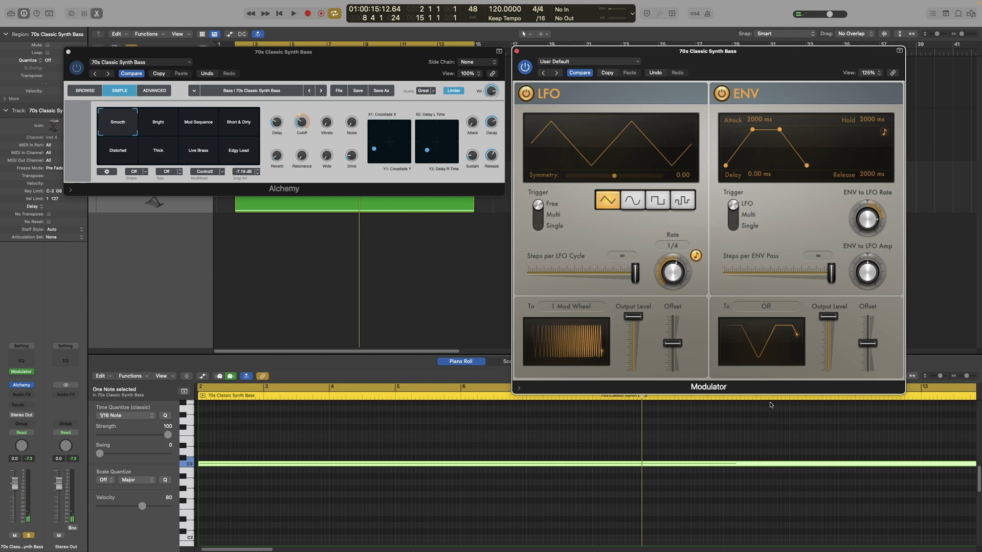
Step: Lengthen the envelope release to 5600 ms and audition faster LFO rates before returning to 1/4
{"action": "mouse_move", "coordinate": [865, 193]}
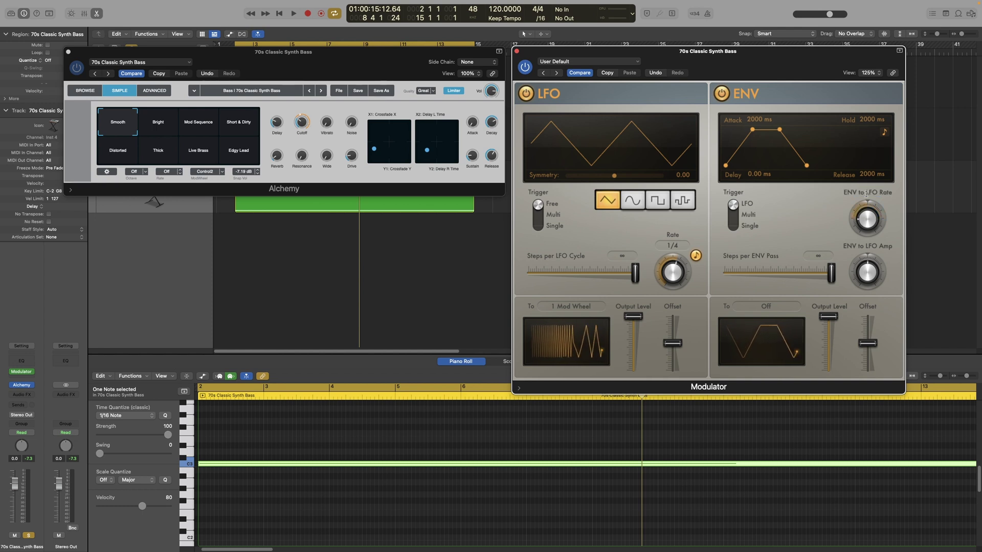
{"action": "left_click_drag", "start_coordinate": [807, 165], "coordinate": [816, 167]}
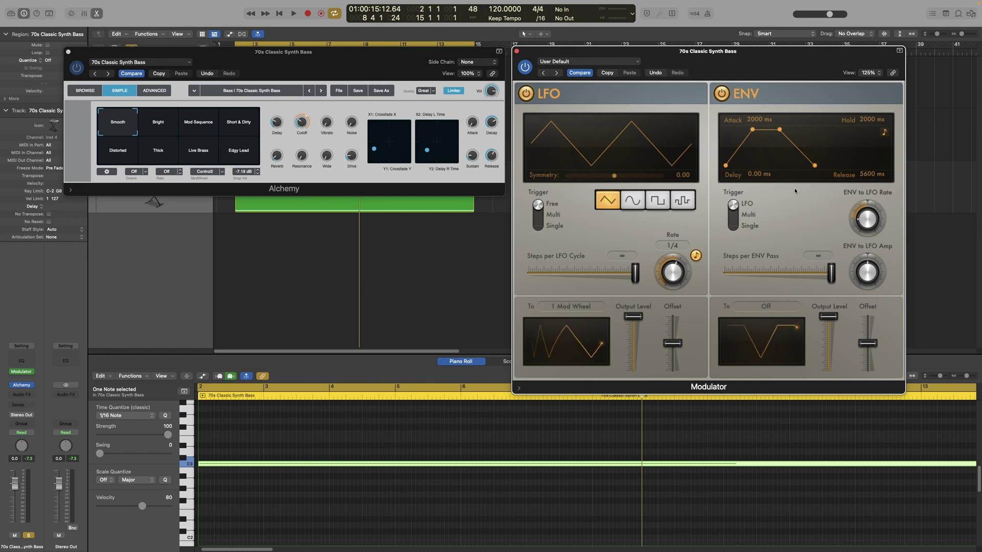
{"action": "left_click_drag", "start_coordinate": [676, 270], "coordinate": [678, 254]}
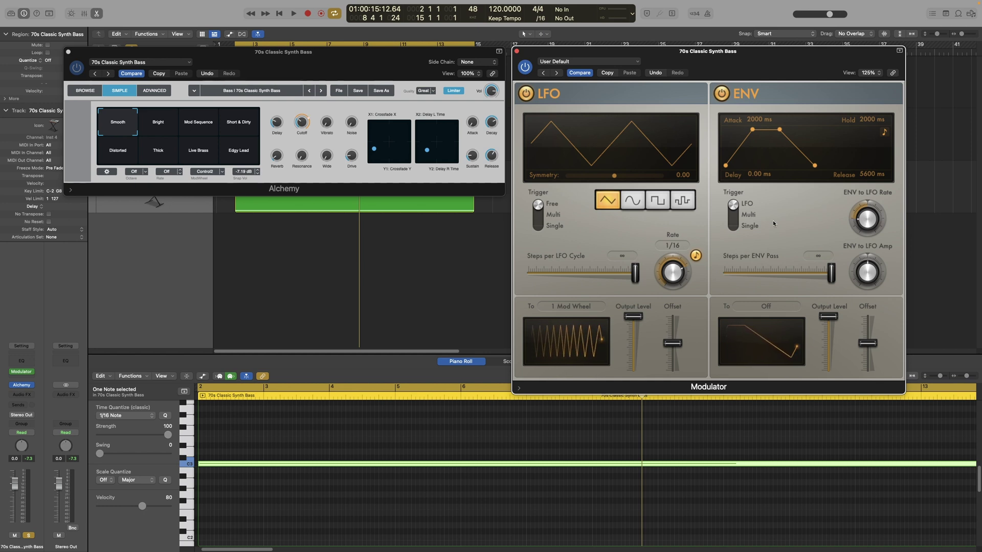
{"action": "key", "text": "space"}
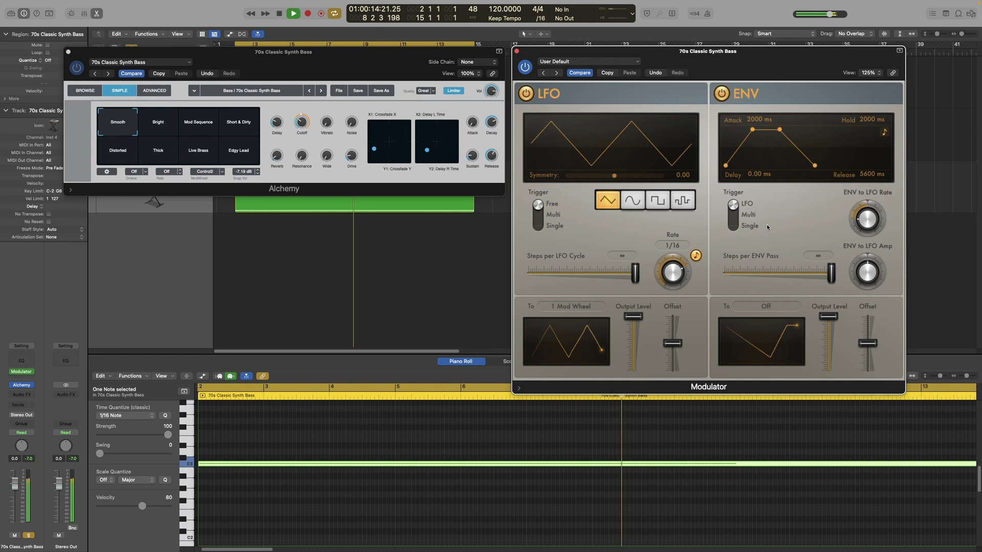
{"action": "key", "text": "space"}
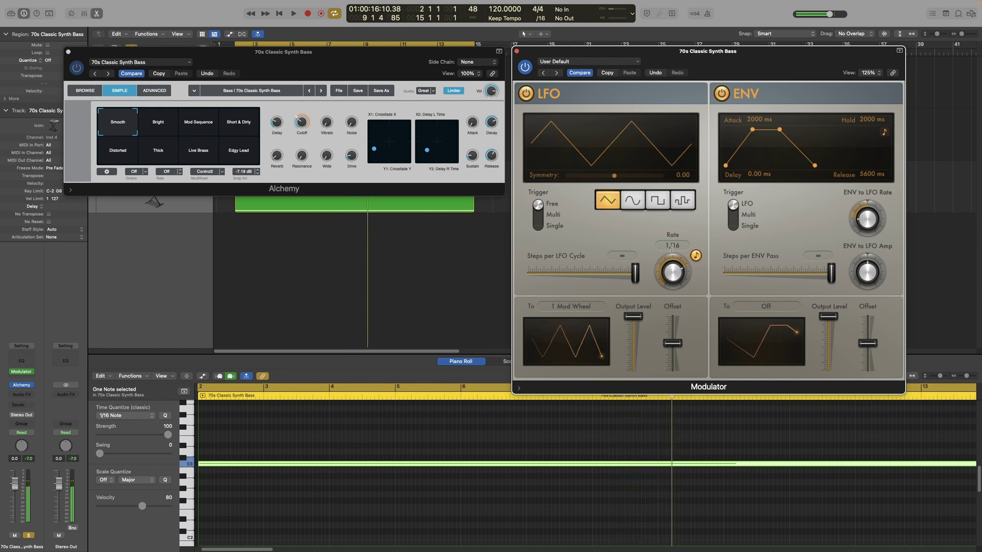
{"action": "left_click_drag", "start_coordinate": [672, 277], "coordinate": [673, 284]}
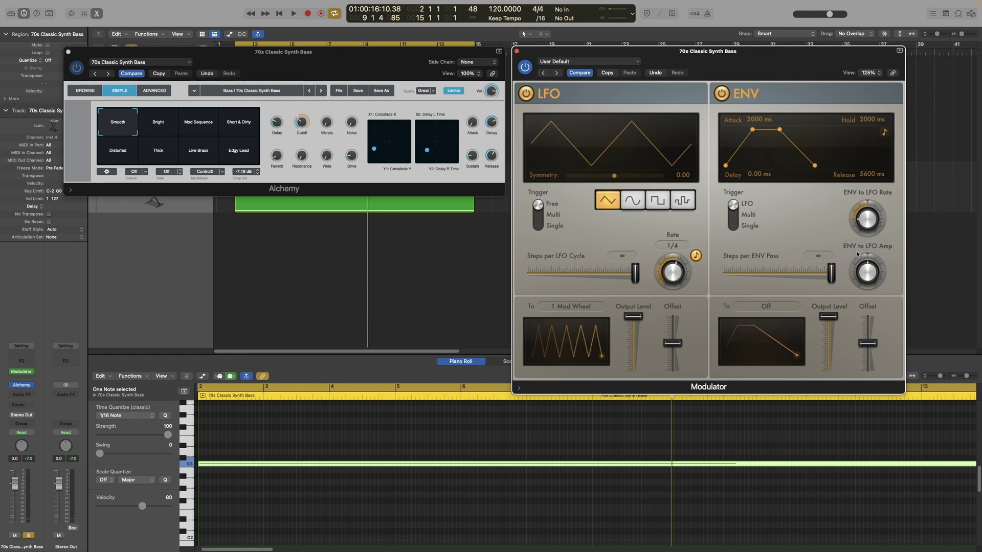
Step: Set the envelope's ENV to LFO Rate amount to 100 %
{"action": "double_click", "coordinate": [864, 192]}
{"action": "type", "text": "100"}
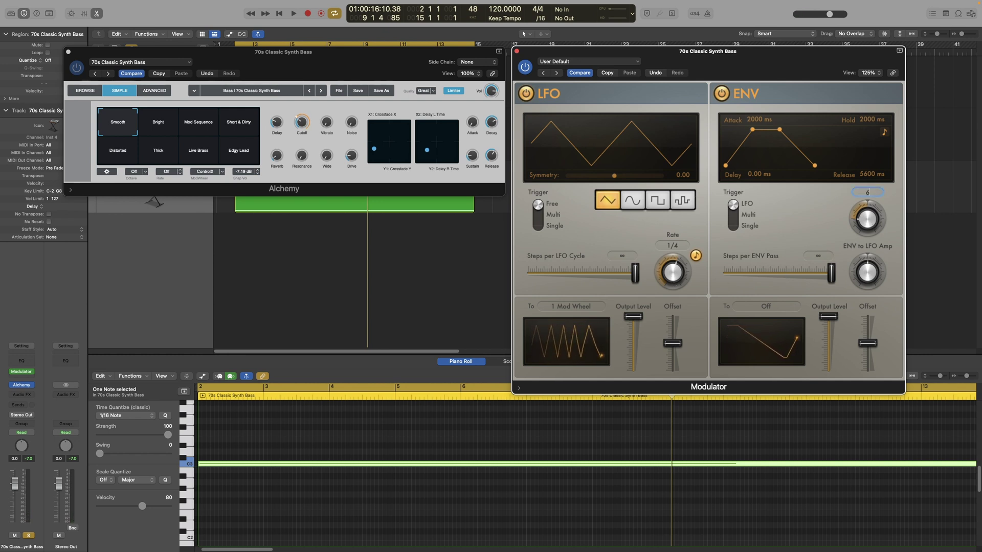
{"action": "key", "text": "Return"}
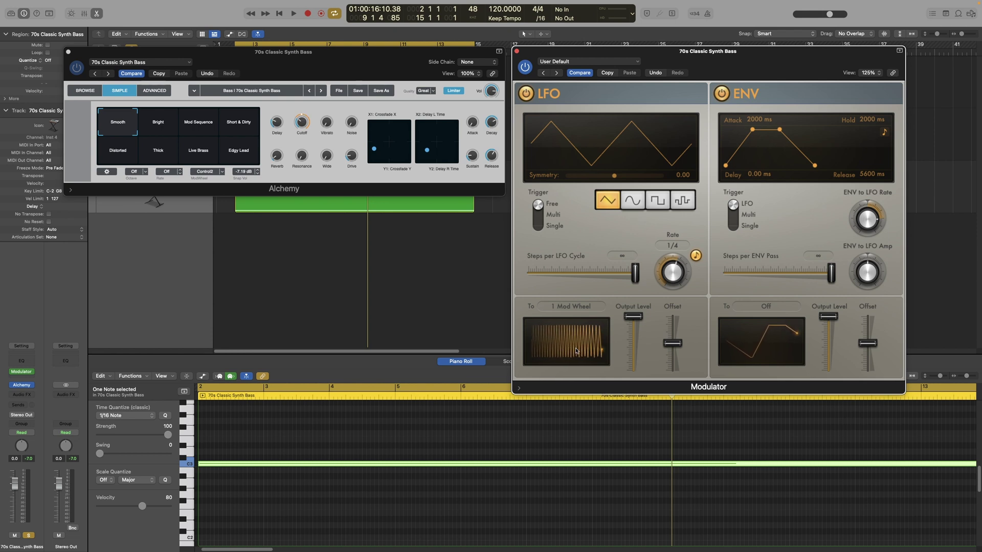
Step: Give ENV to LFO Amp a negative percentage and set the envelope release back to 2000 ms
{"action": "mouse_move", "coordinate": [866, 276]}
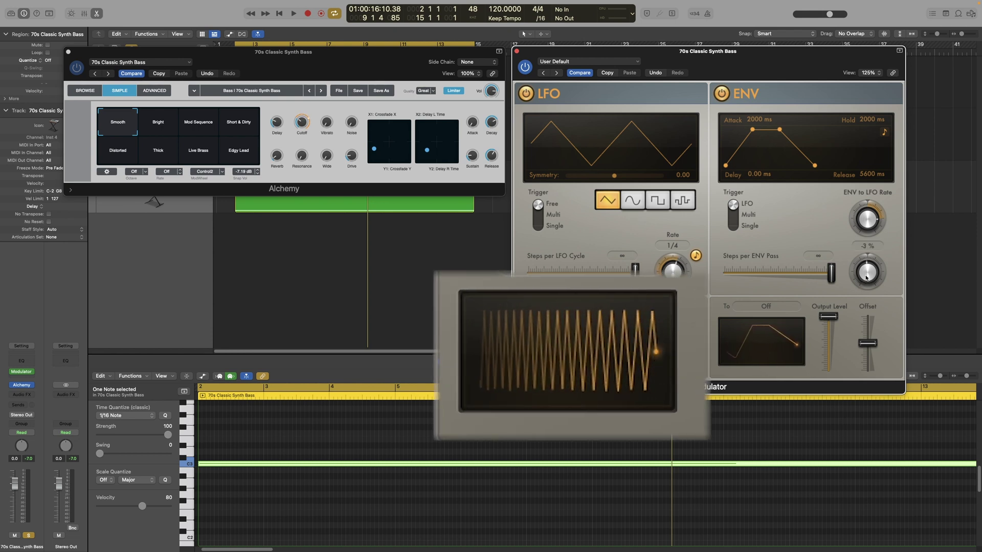
{"action": "left_click_drag", "start_coordinate": [866, 277], "coordinate": [856, 293]}
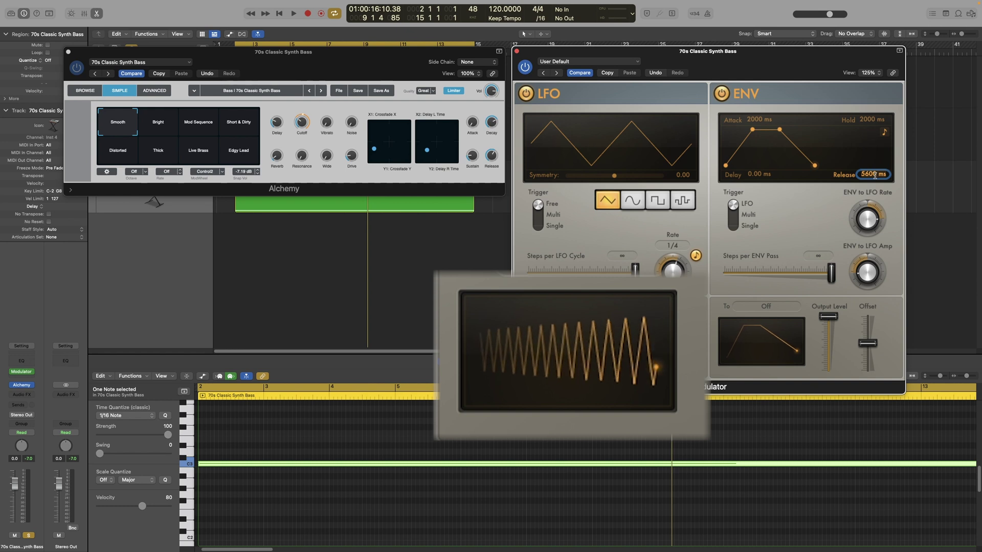
{"action": "type", "text": "2000"}
{"action": "key", "text": "Return"}
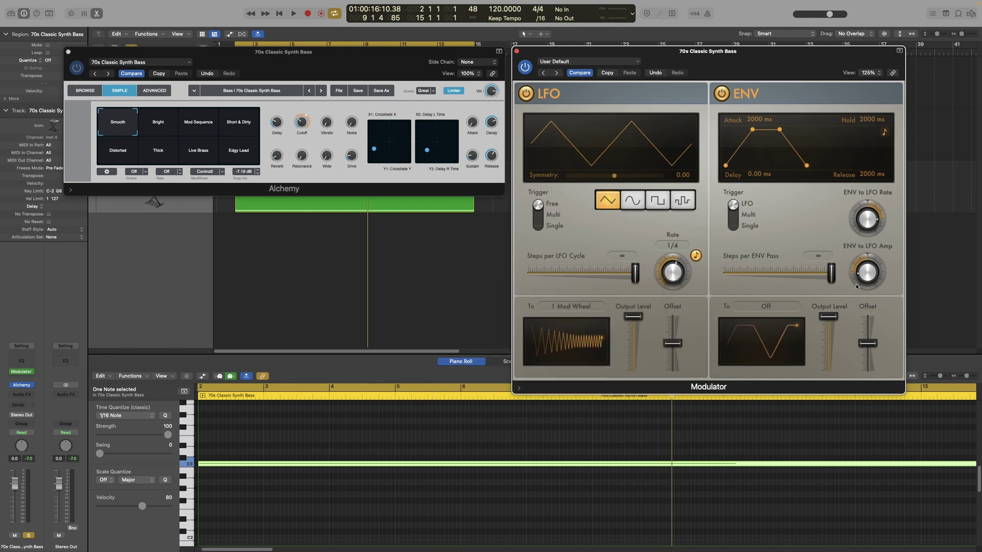
{"action": "mouse_move", "coordinate": [859, 275]}
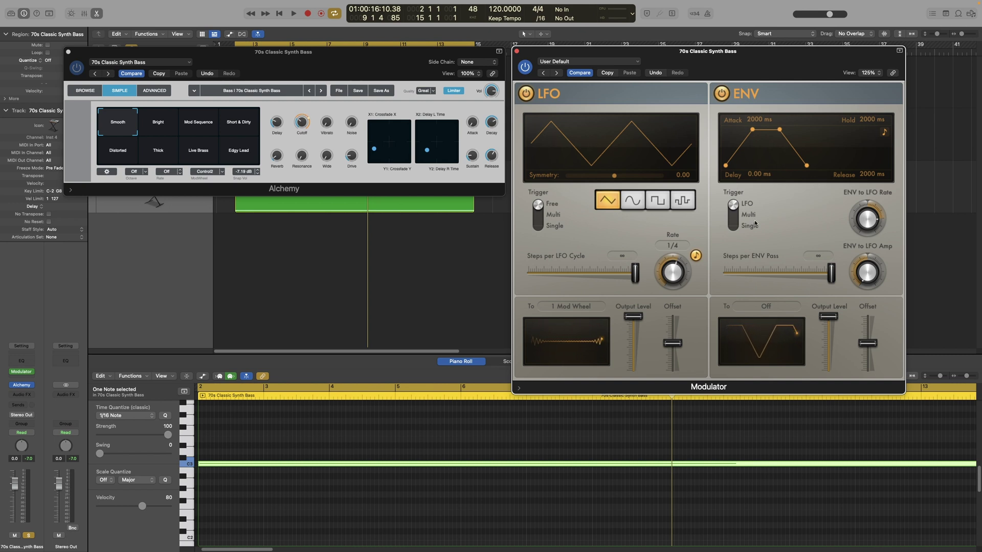
Step: Set the envelope to 1000 ms delay, 3000 ms hold and 1000 ms release, then play it back
{"action": "double_click", "coordinate": [751, 173]}
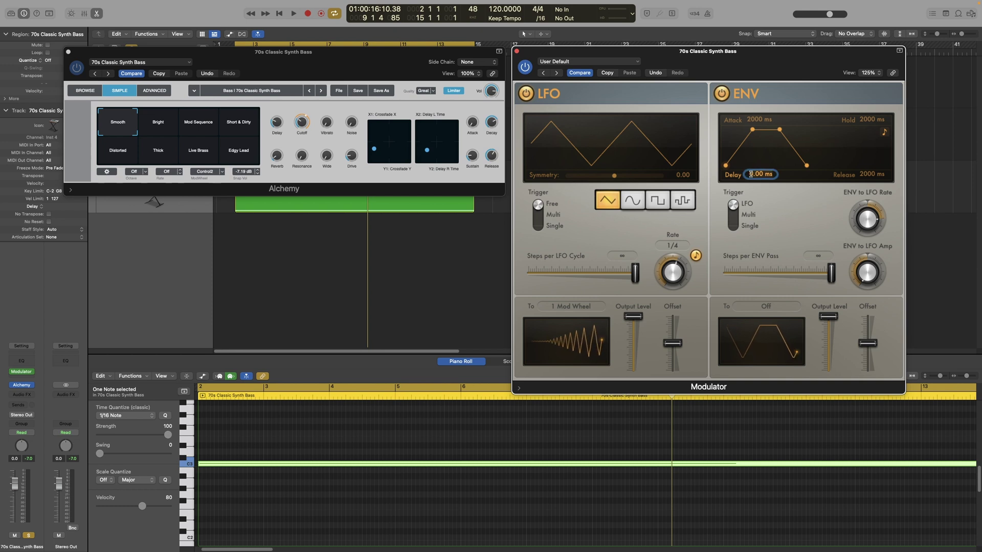
{"action": "type", "text": "1000"}
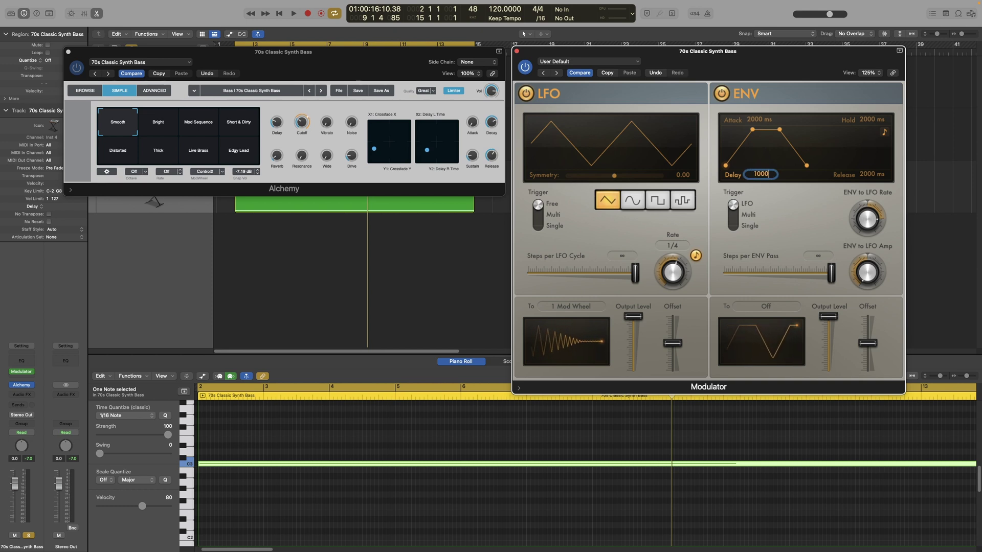
{"action": "key", "text": "Return"}
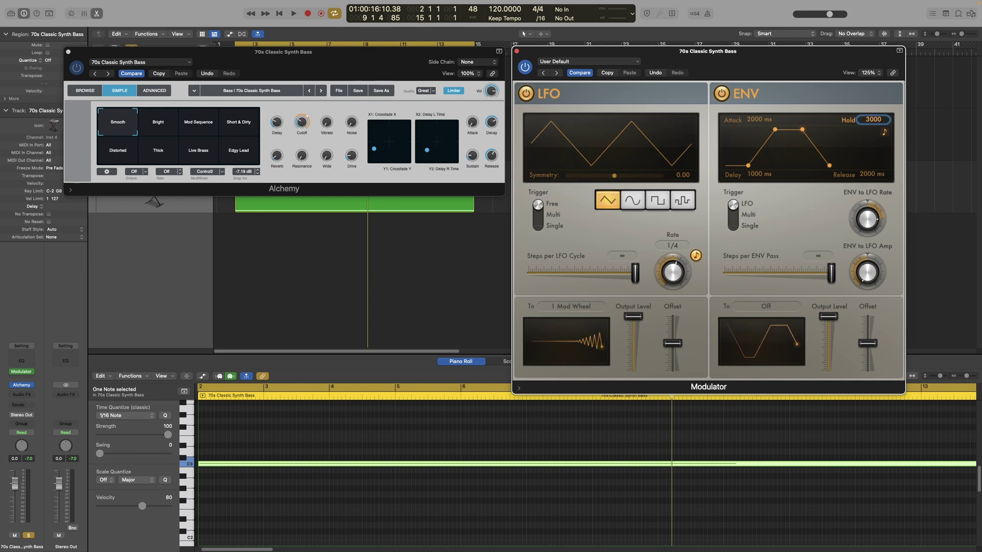
{"action": "key", "text": "Tab"}
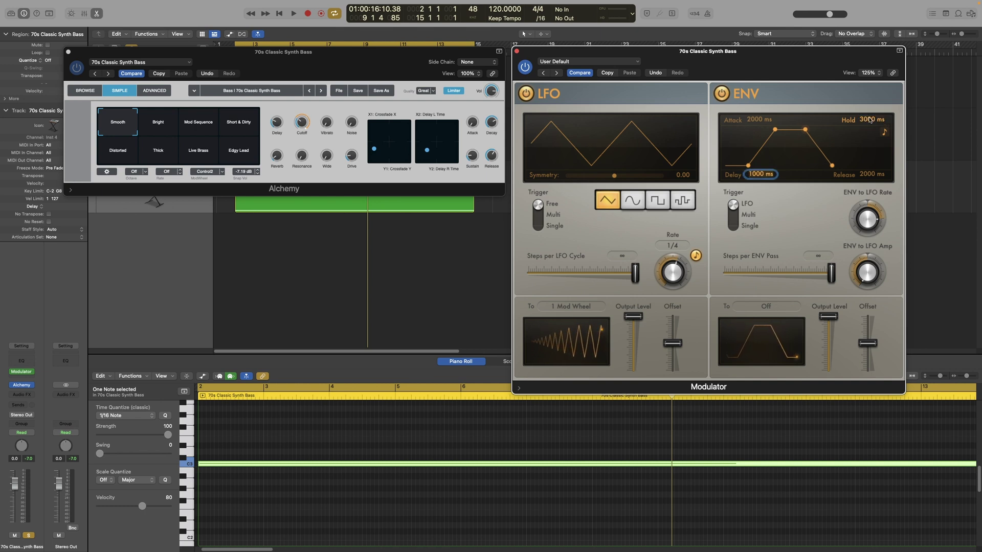
{"action": "key", "text": "Tab"}
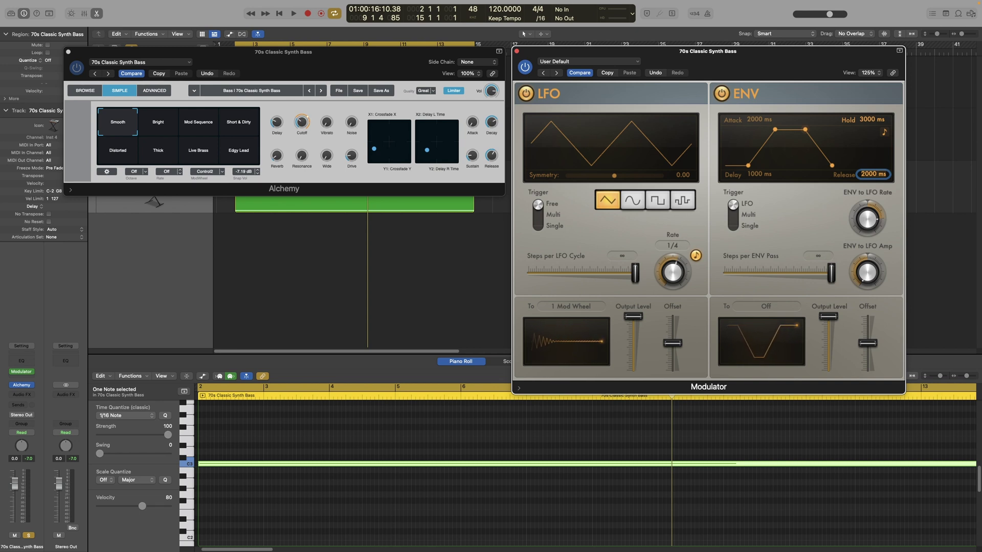
{"action": "type", "text": "1000"}
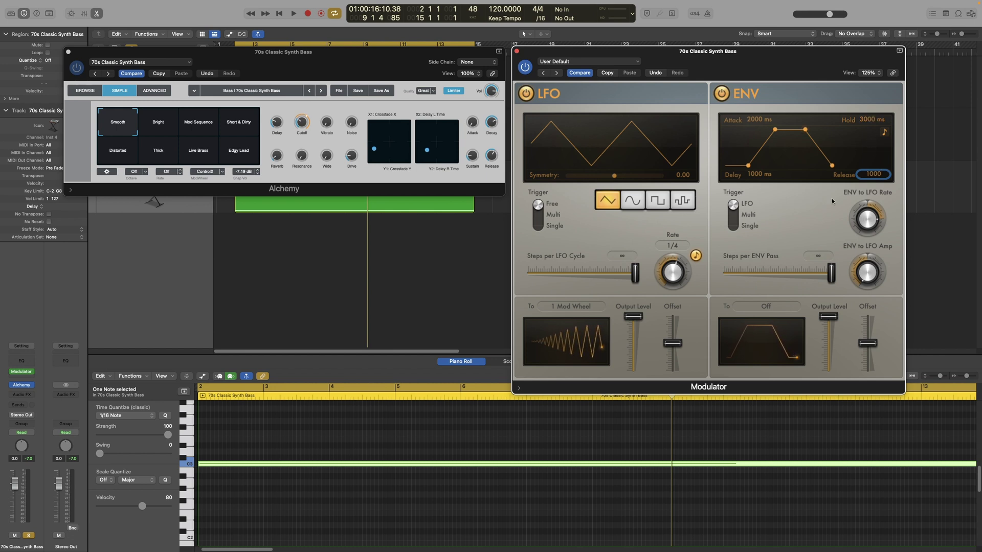
{"action": "key", "text": "Return"}
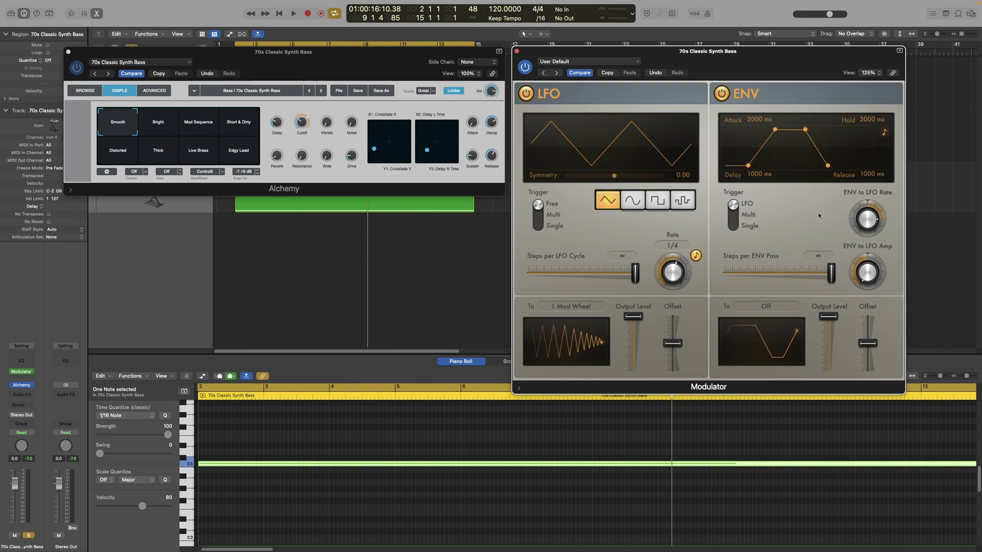
{"action": "key", "text": "space"}
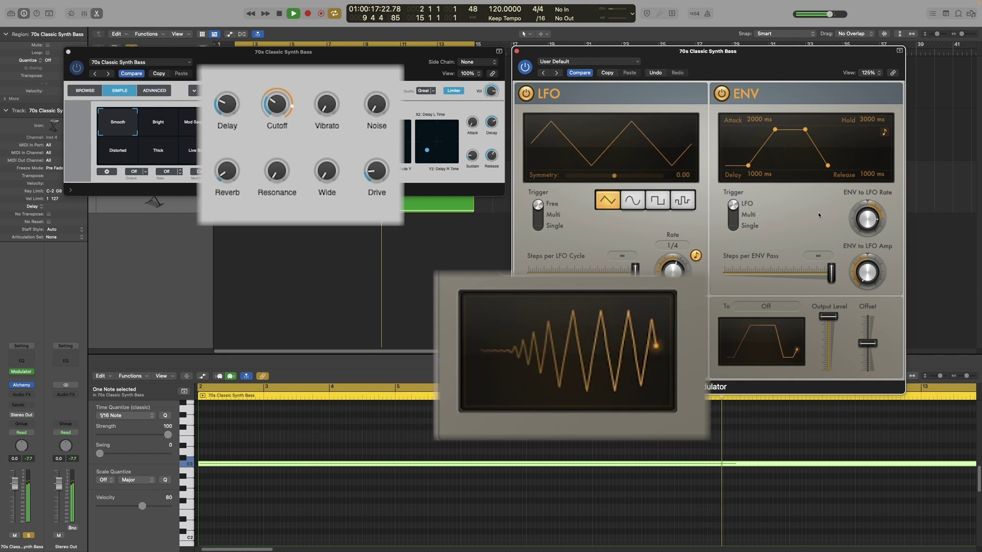
{"action": "key", "text": "space"}
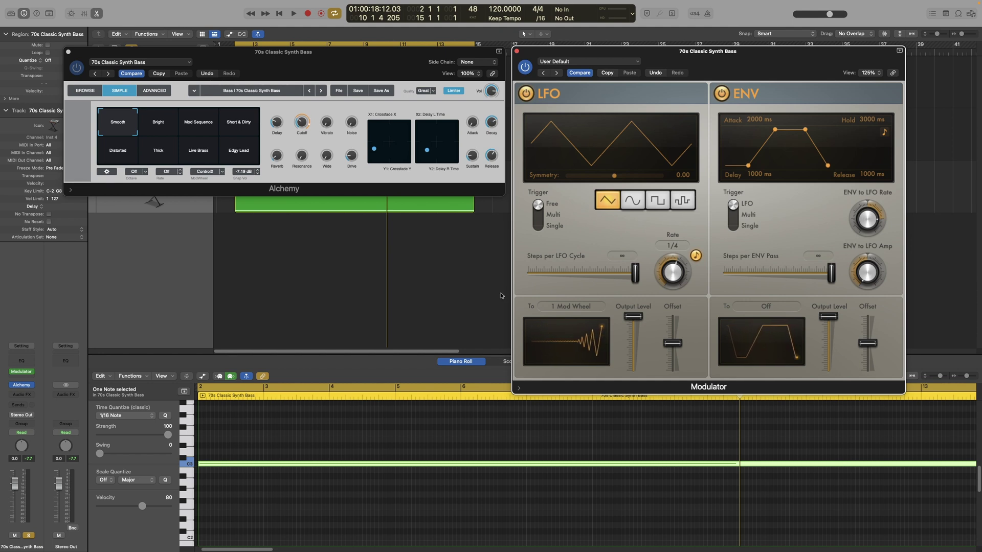
Step: Insert Little AlterBoy (Stereo) on the synth bass, place it below Alchemy, and raise the formant to 2.6 while playing
{"action": "left_click", "coordinate": [22, 394]}
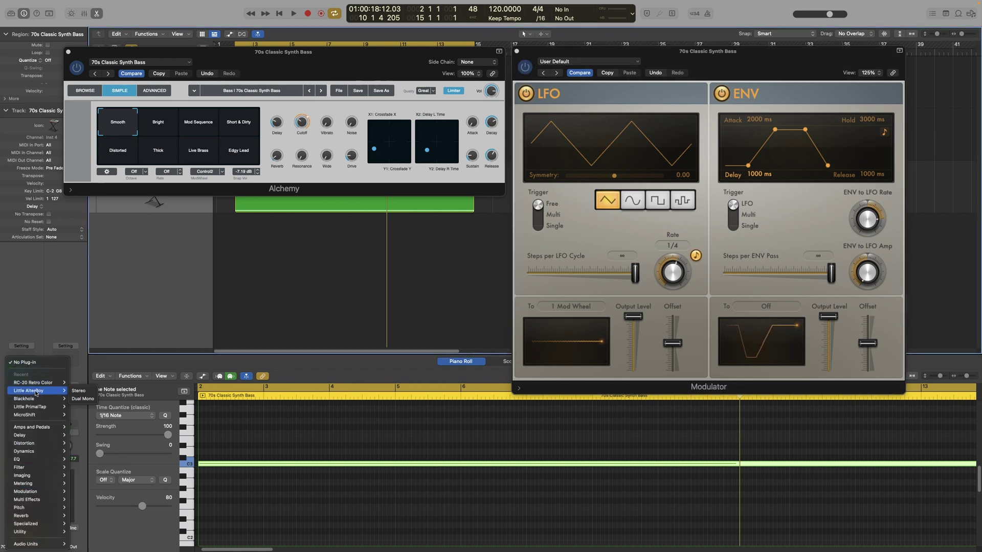
{"action": "key", "text": "Escape"}
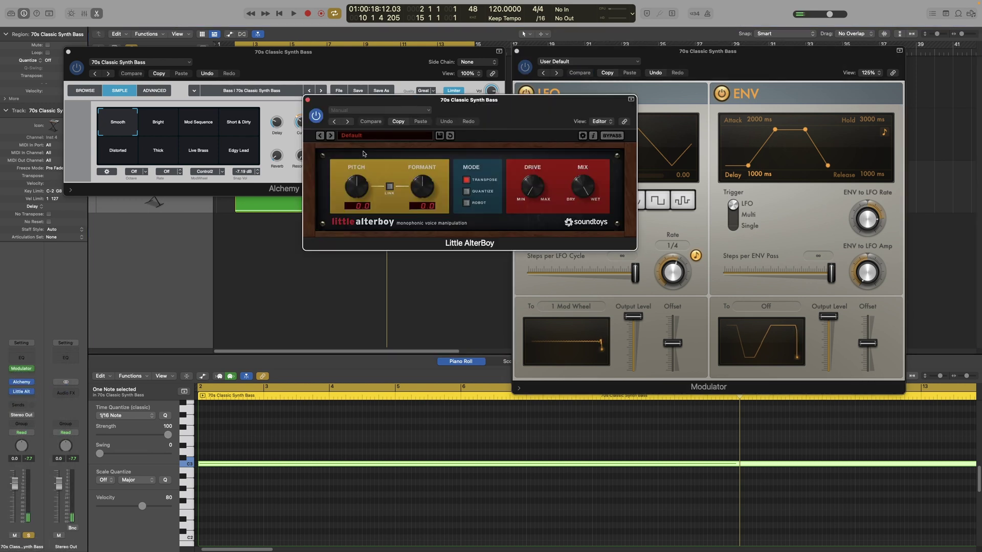
{"action": "left_click_drag", "start_coordinate": [499, 107], "coordinate": [352, 189]}
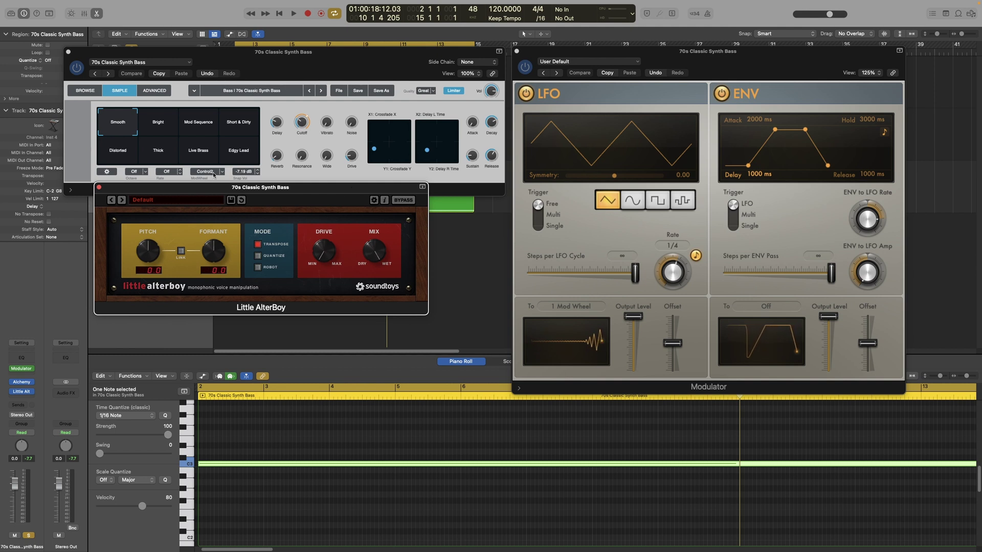
{"action": "key", "text": "space"}
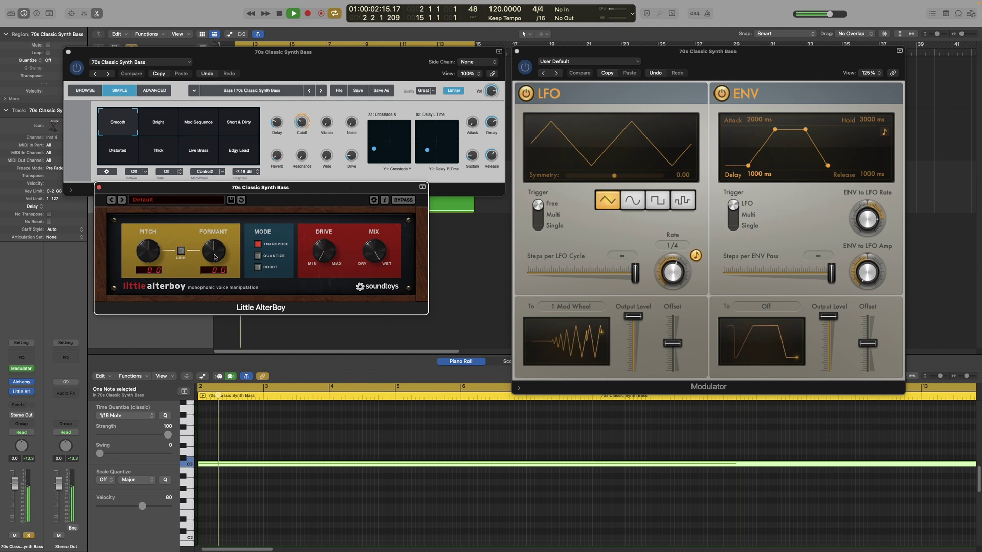
{"action": "left_click_drag", "start_coordinate": [215, 256], "coordinate": [218, 216]}
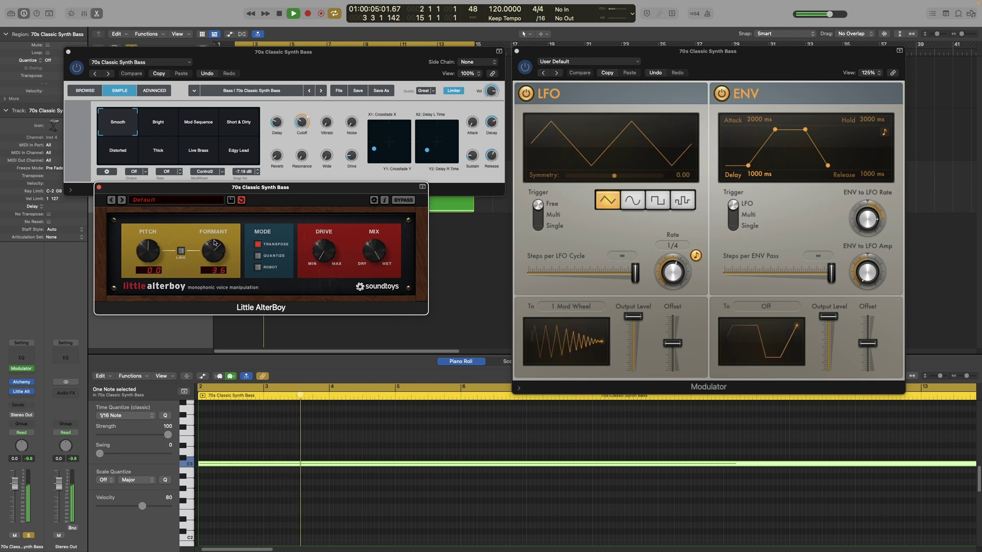
Step: Replay the bass while sweeping Little AlterBoy's formant back down
{"action": "key", "text": "space"}
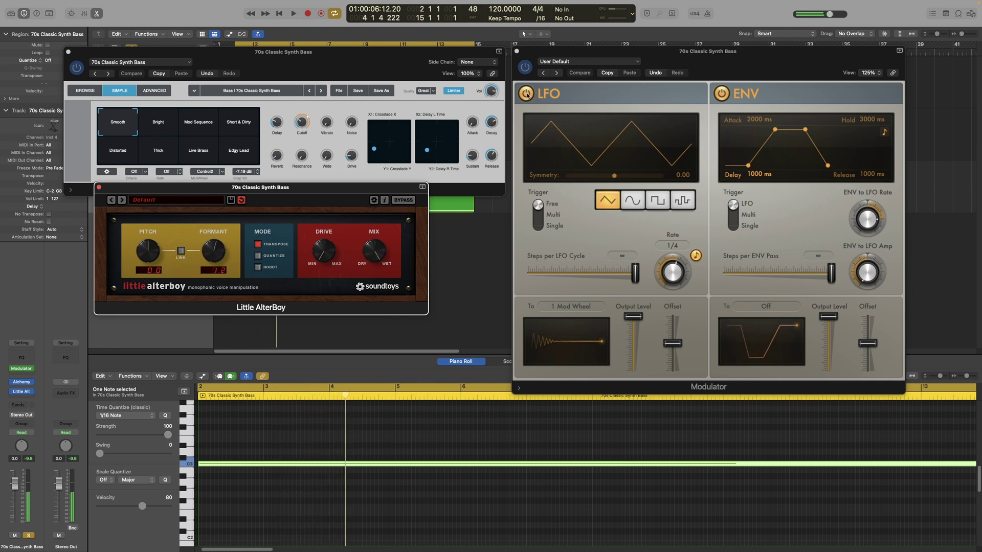
{"action": "left_click", "coordinate": [527, 95]}
{"action": "key", "text": "space"}
{"action": "left_click_drag", "start_coordinate": [213, 220], "coordinate": [226, 243]}
{"action": "left_click", "coordinate": [272, 155]}
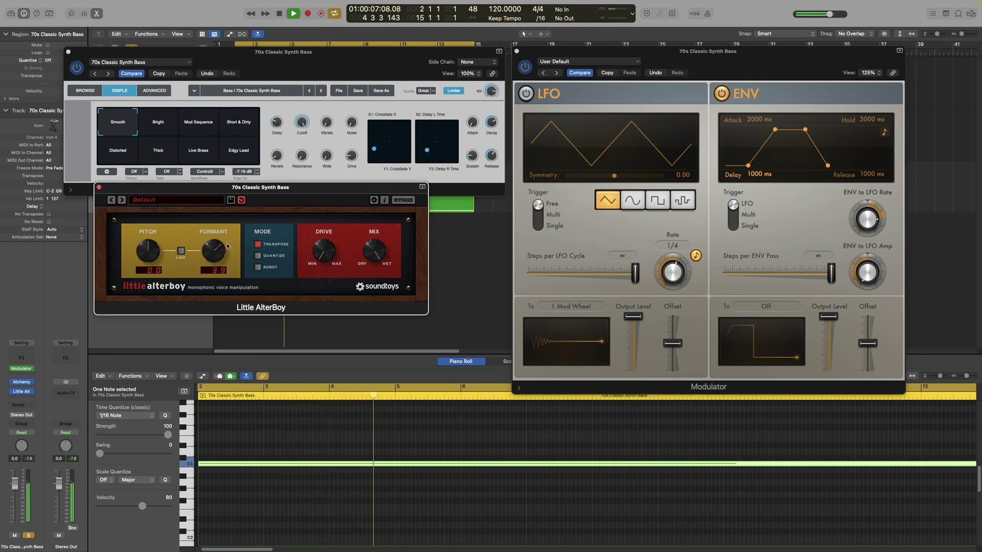
{"action": "key", "text": "space"}
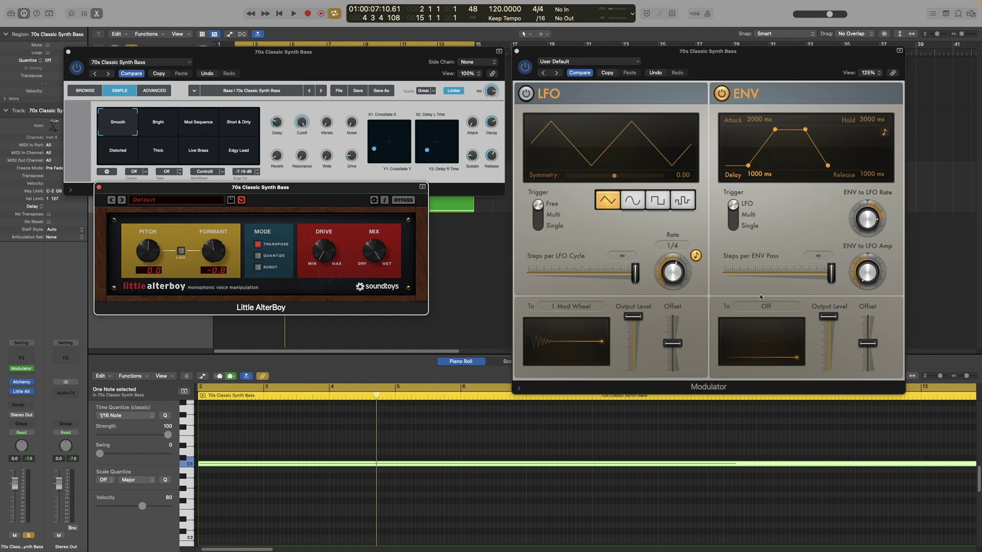
Step: Learn Little AlterBoy's Formant as the envelope target and shorten the hold to 950 ms during playback
{"action": "left_click", "coordinate": [780, 310]}
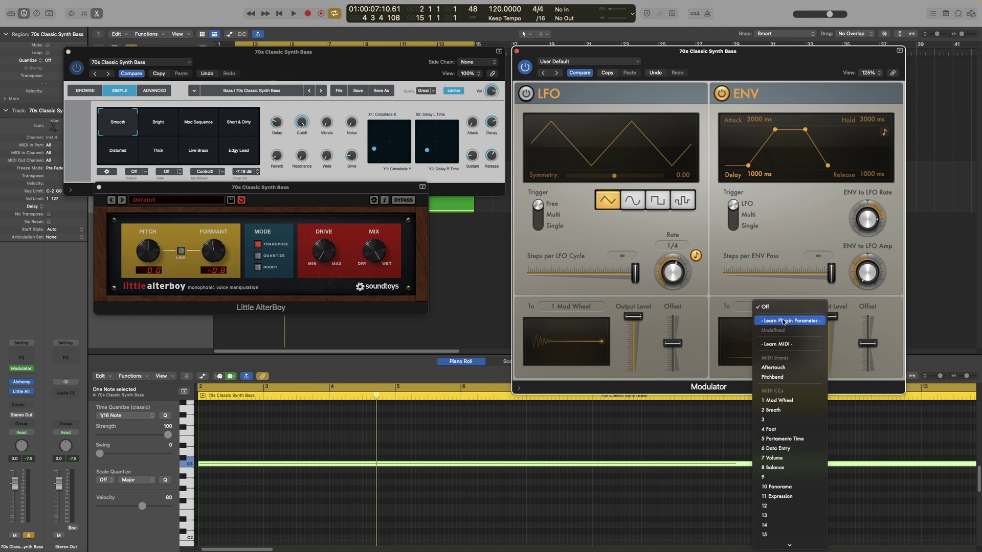
{"action": "left_click", "coordinate": [784, 321]}
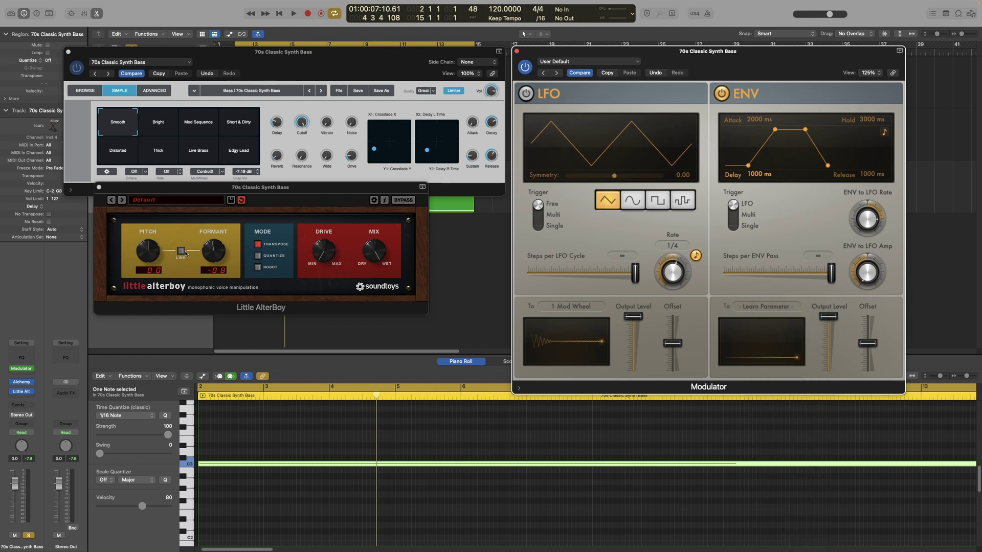
{"action": "left_click", "coordinate": [211, 257]}
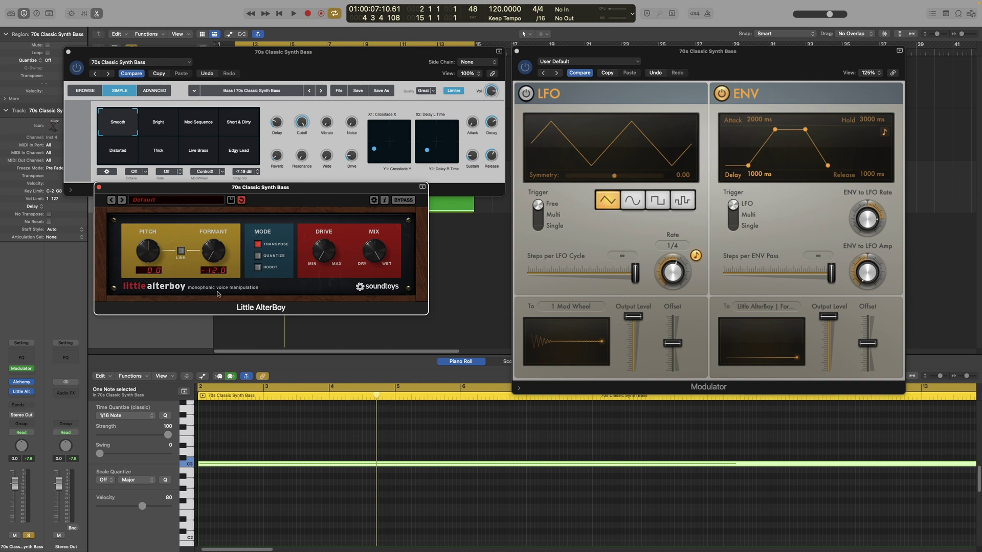
{"action": "key", "text": "space"}
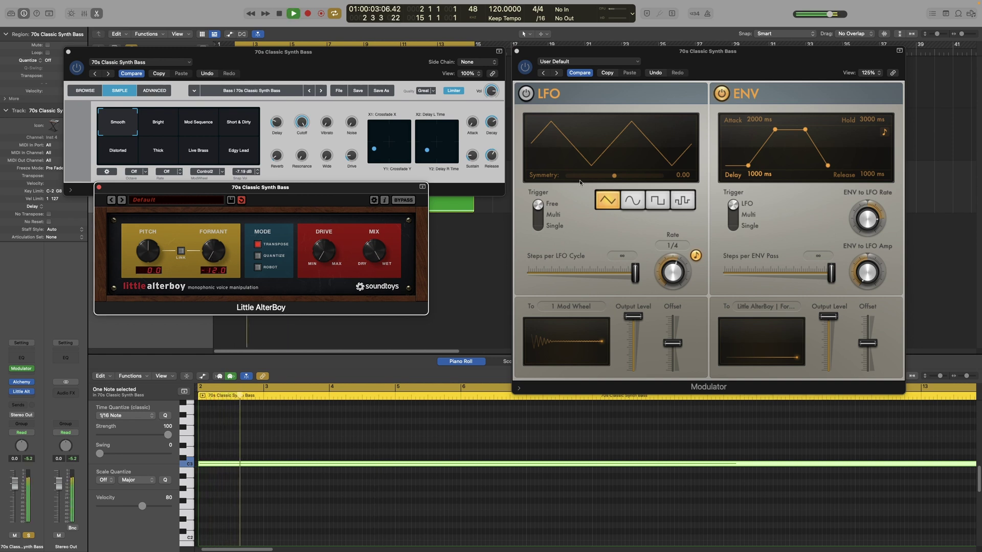
{"action": "left_click", "coordinate": [527, 94]}
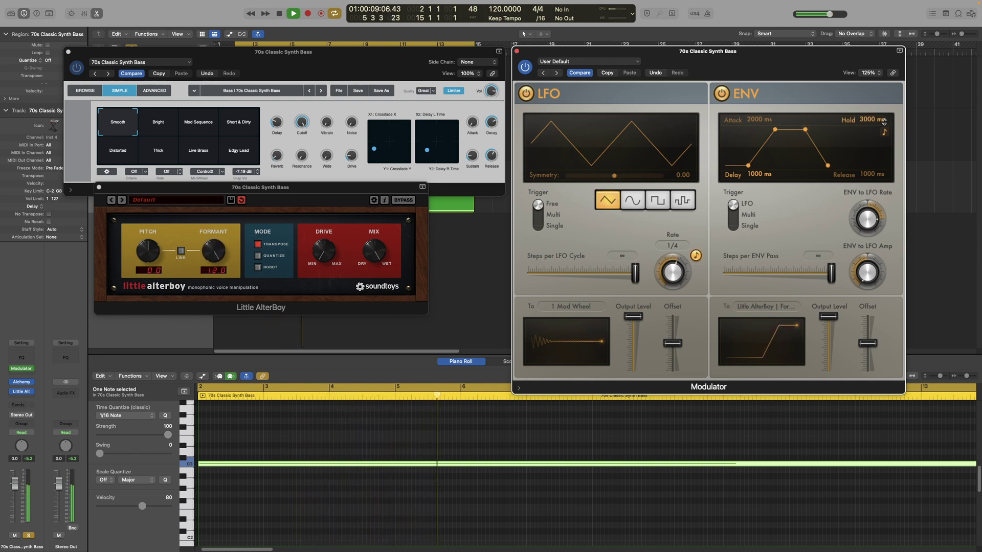
{"action": "left_click_drag", "start_coordinate": [867, 120], "coordinate": [867, 156]}
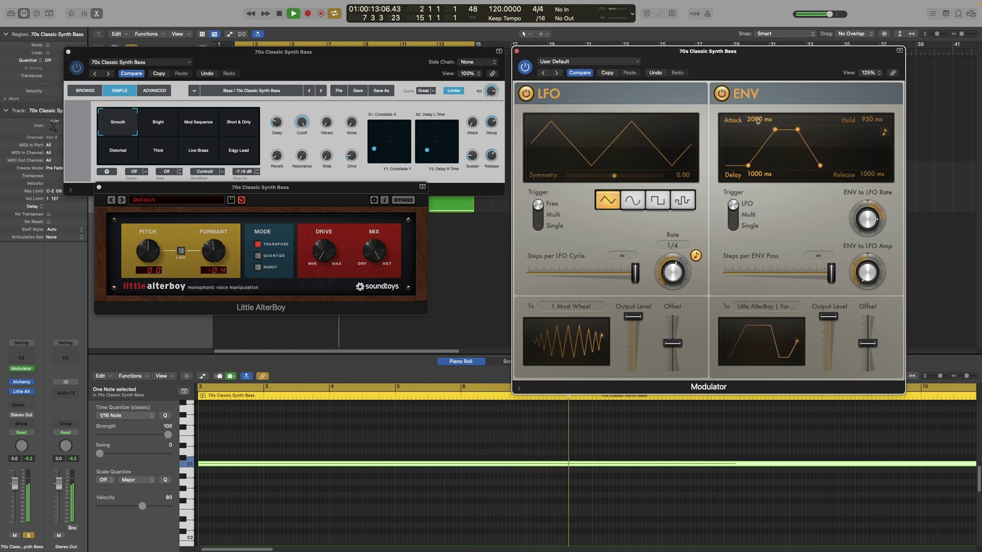
{"action": "key", "text": "space"}
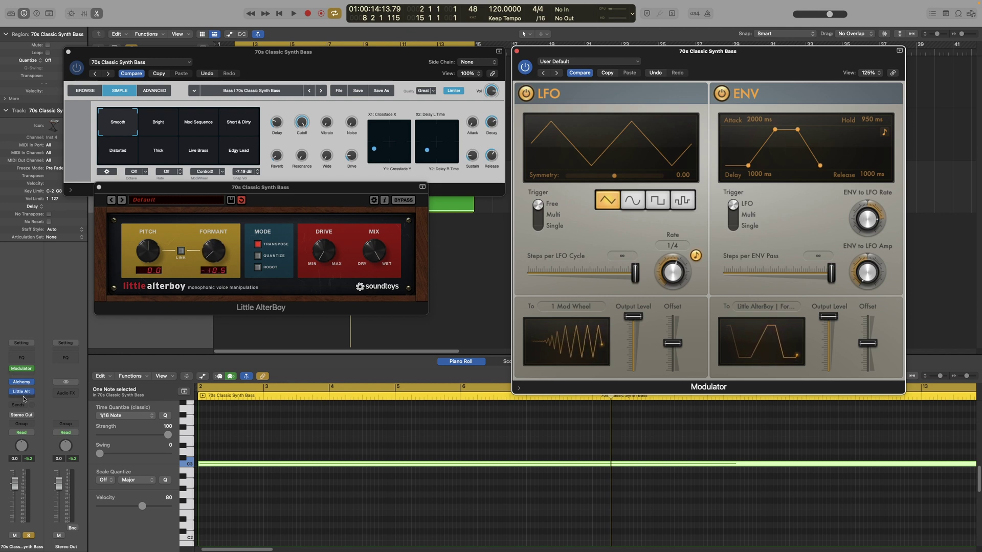
Step: Add a second Modulator MIDI effect, view it at 75%, and move its window to the lower right
{"action": "left_click", "coordinate": [25, 377]}
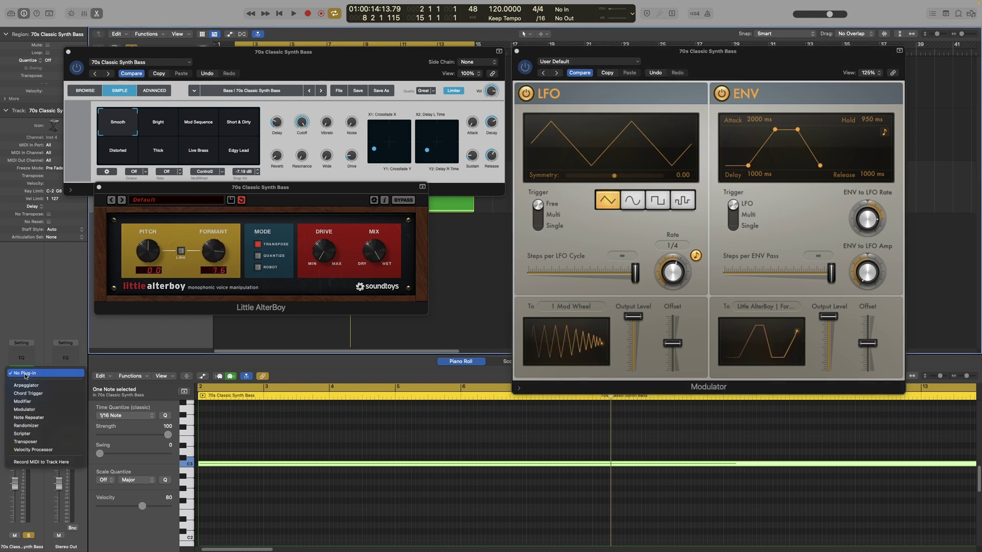
{"action": "left_click", "coordinate": [39, 410]}
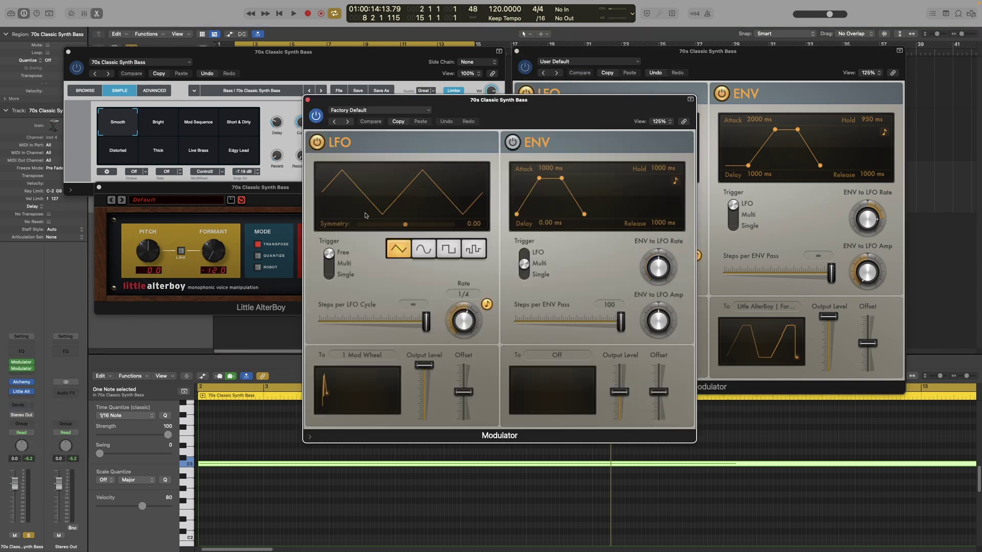
{"action": "left_click", "coordinate": [665, 122]}
{"action": "left_click", "coordinate": [660, 128]}
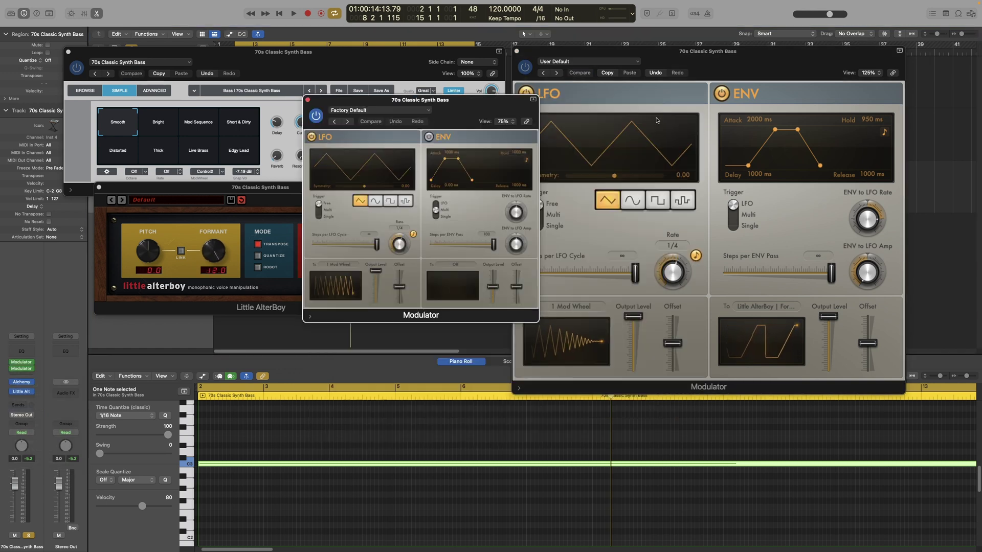
{"action": "left_click_drag", "start_coordinate": [464, 106], "coordinate": [854, 234]}
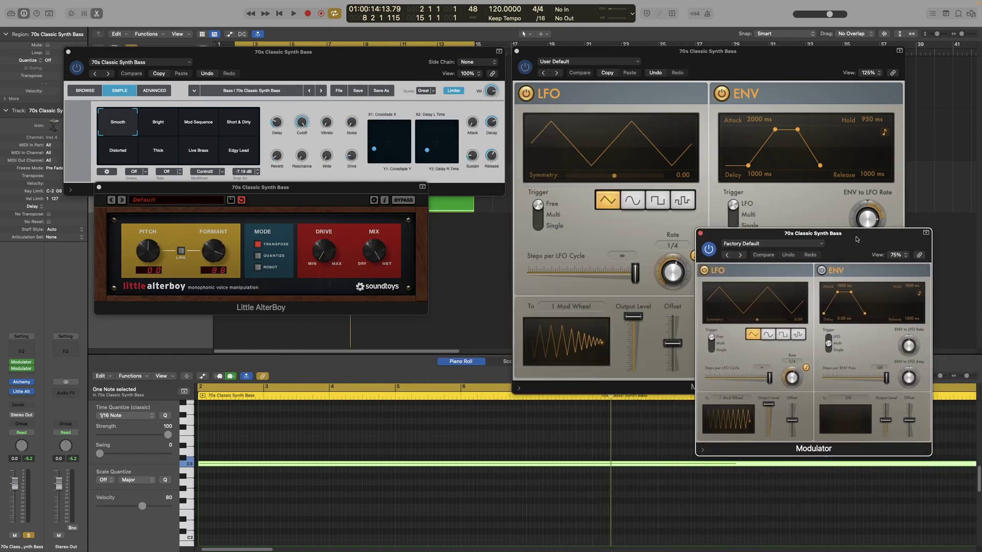
{"action": "left_click", "coordinate": [855, 393]}
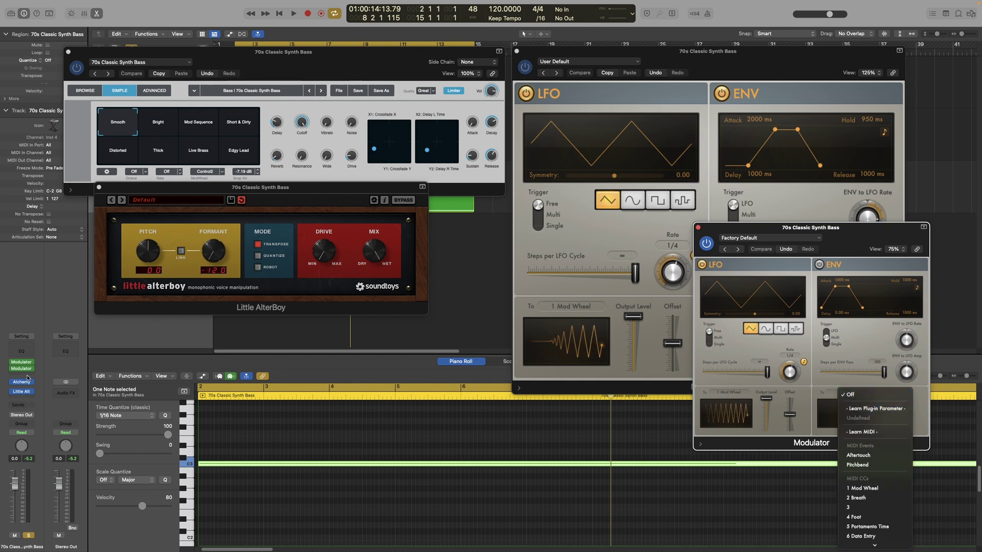
Step: Insert RC-20 Retro Color after Little AlterBoy and switch off its Noise module
{"action": "left_click", "coordinate": [29, 398]}
{"action": "left_click", "coordinate": [29, 398]}
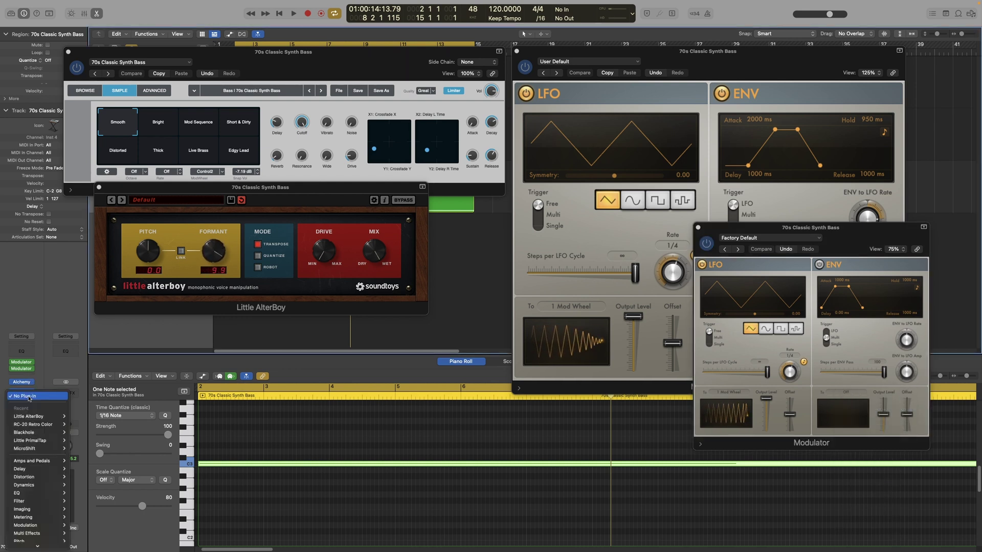
{"action": "left_click", "coordinate": [42, 425]}
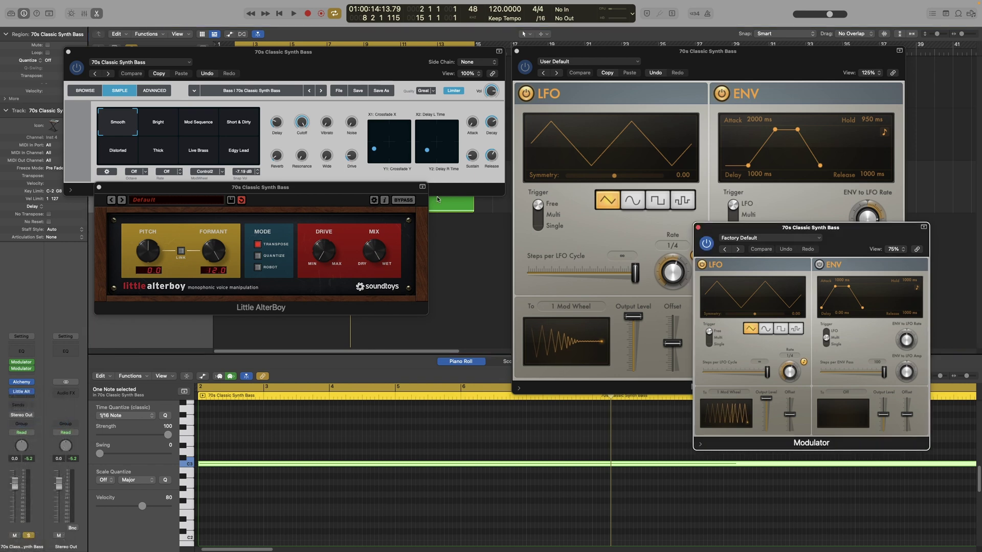
{"action": "left_click_drag", "start_coordinate": [549, 124], "coordinate": [460, 292]}
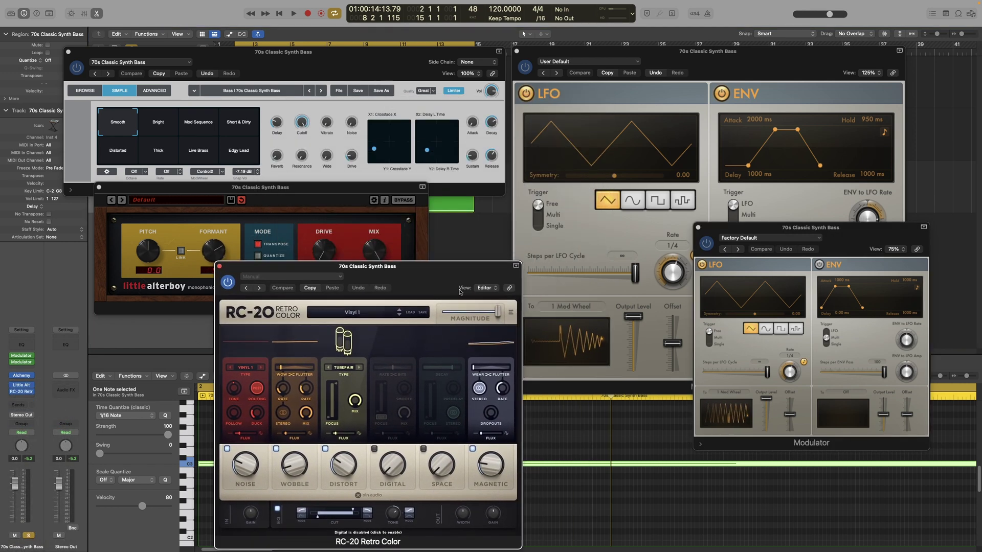
{"action": "left_click", "coordinate": [227, 449]}
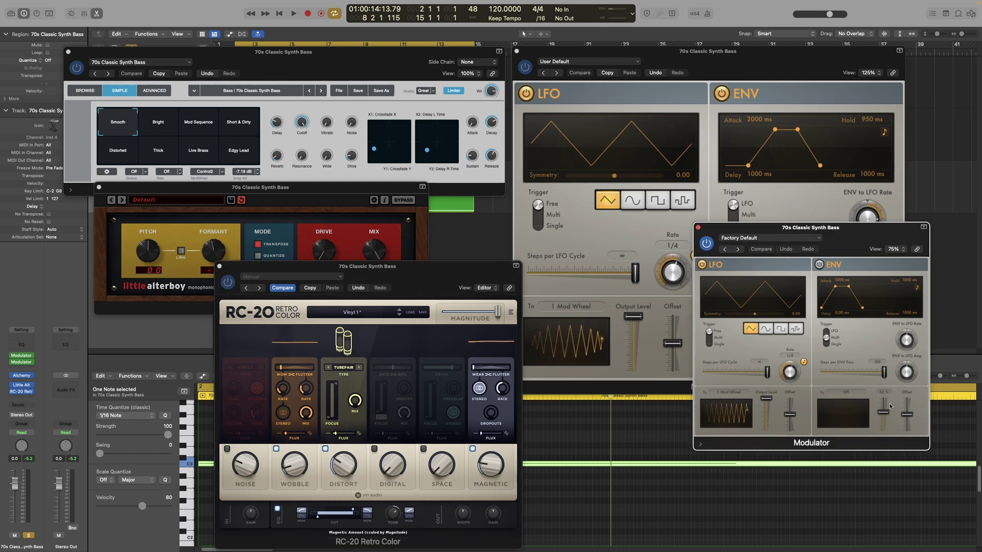
Step: Learn RC-20's Wobble as the second Modulator's envelope target and turn the envelope on
{"action": "left_click", "coordinate": [849, 392]}
{"action": "left_click", "coordinate": [868, 408]}
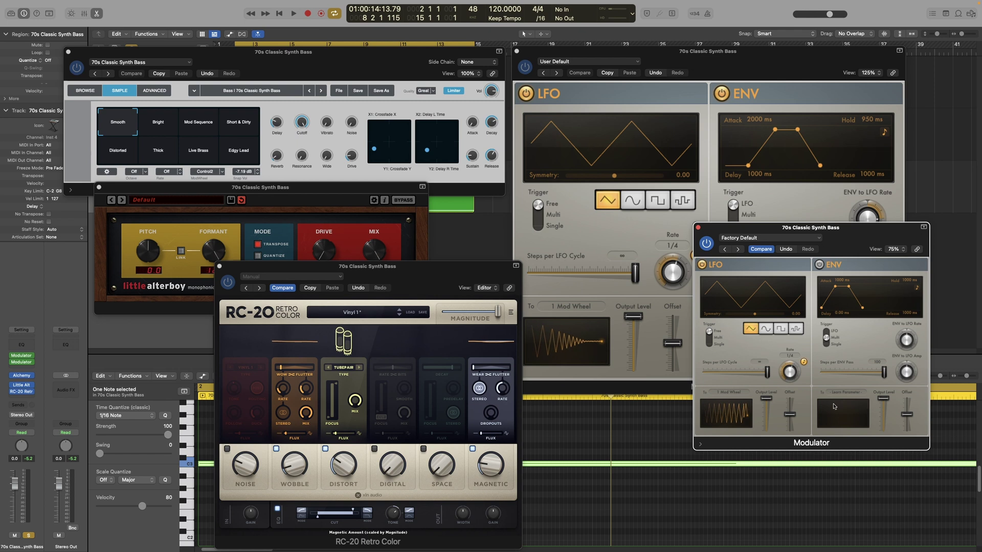
{"action": "left_click", "coordinate": [292, 469]}
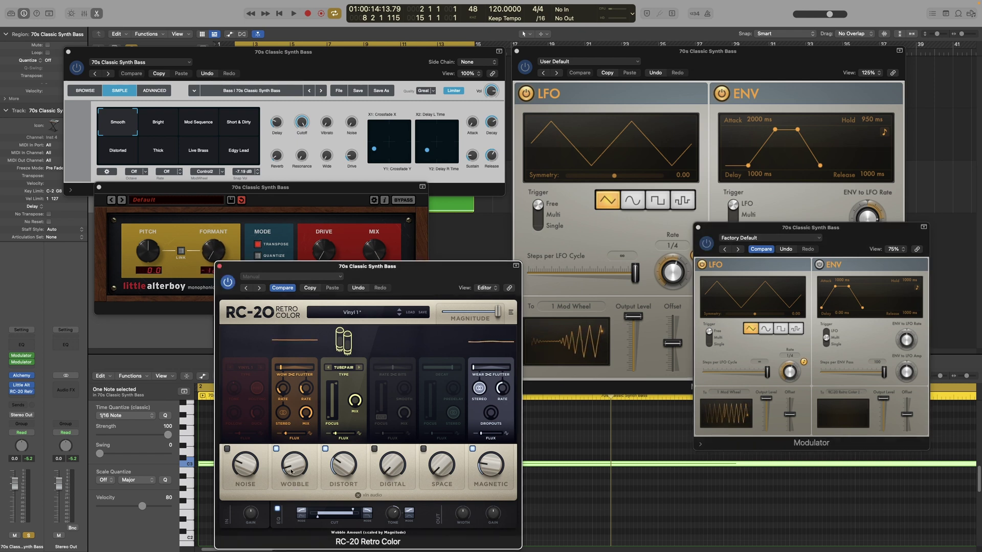
{"action": "left_click", "coordinate": [827, 336]}
{"action": "left_click", "coordinate": [819, 265]}
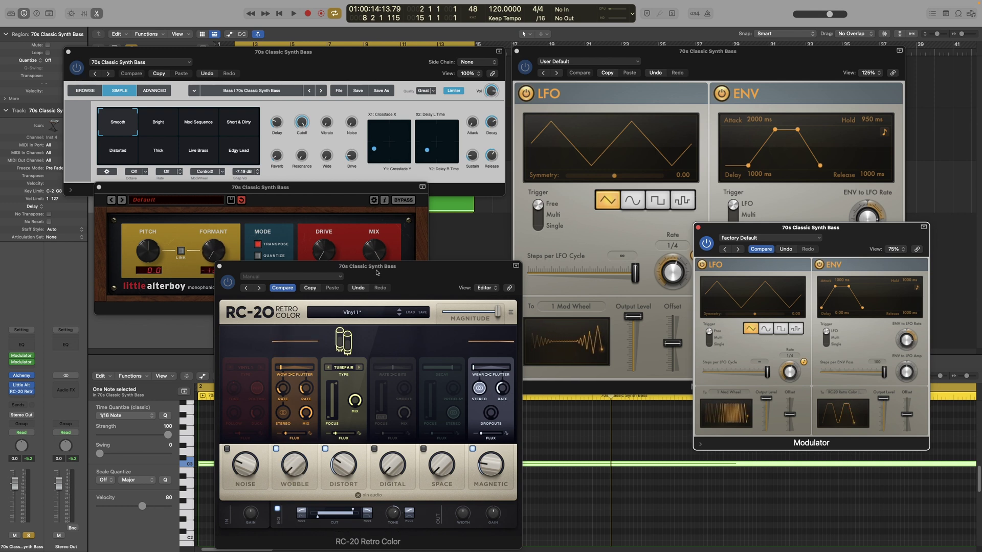
Step: Rearrange the RC-20 and Little AlterBoy windows toward the centre of the screen
{"action": "left_click_drag", "start_coordinate": [377, 279], "coordinate": [403, 280]}
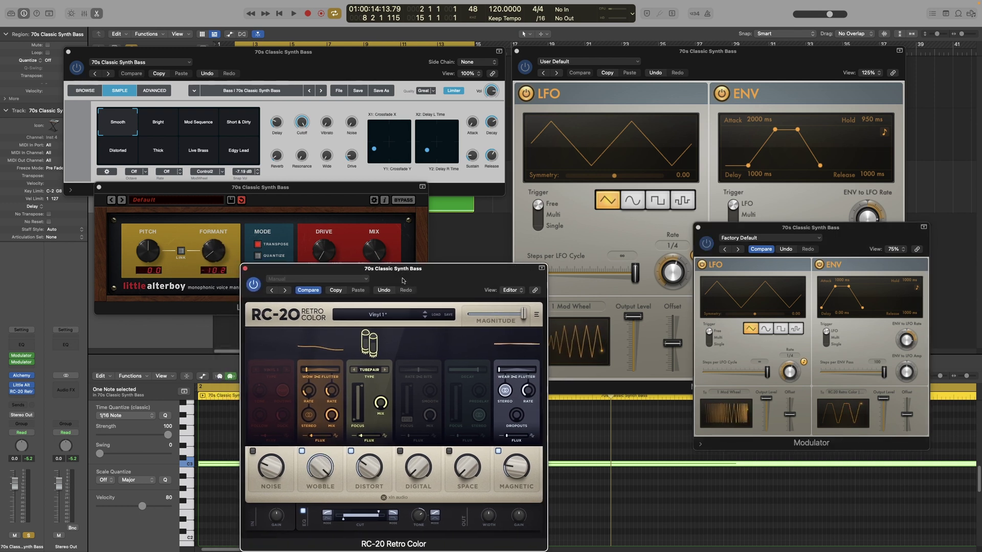
{"action": "left_click", "coordinate": [228, 227]}
{"action": "left_click_drag", "start_coordinate": [282, 190], "coordinate": [401, 279]}
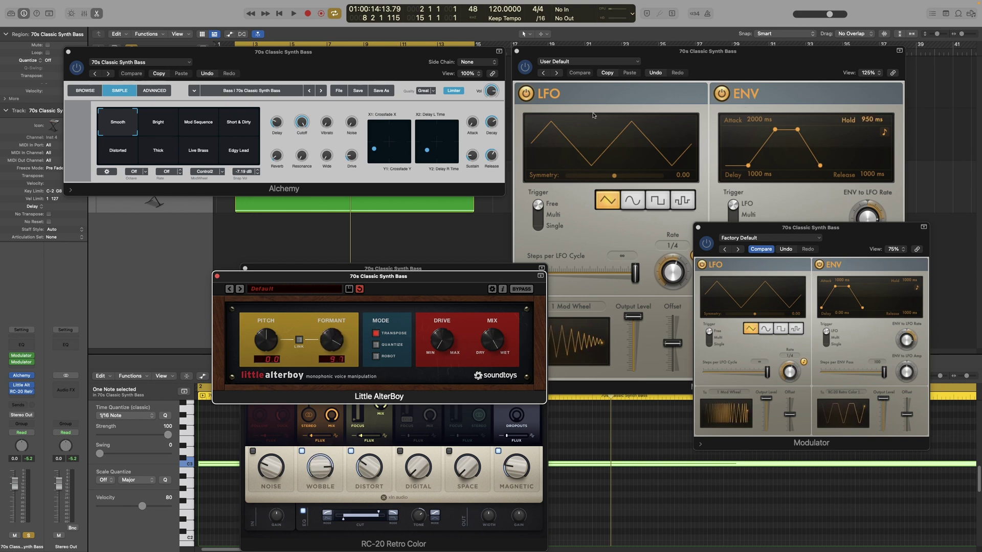
{"action": "key", "text": "space"}
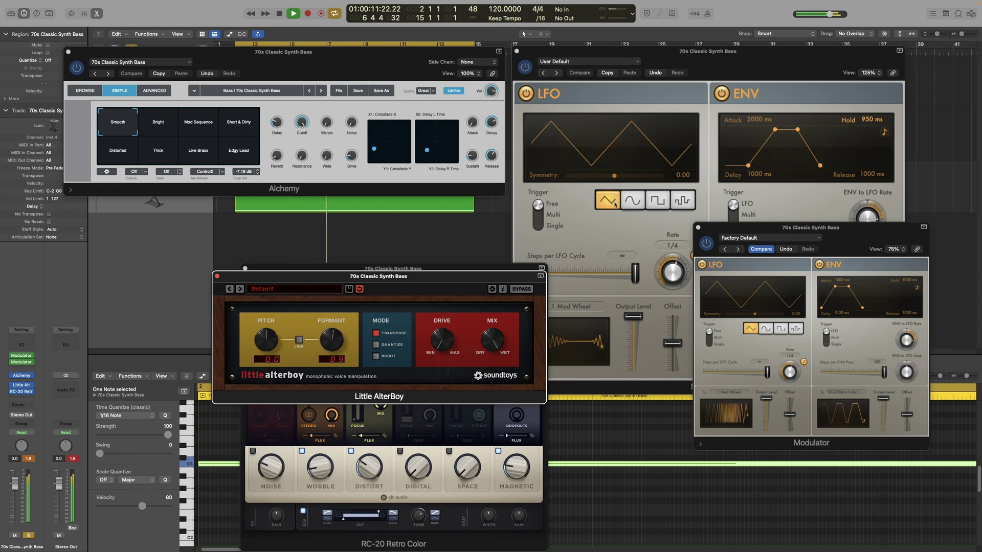
{"action": "key", "text": "space"}
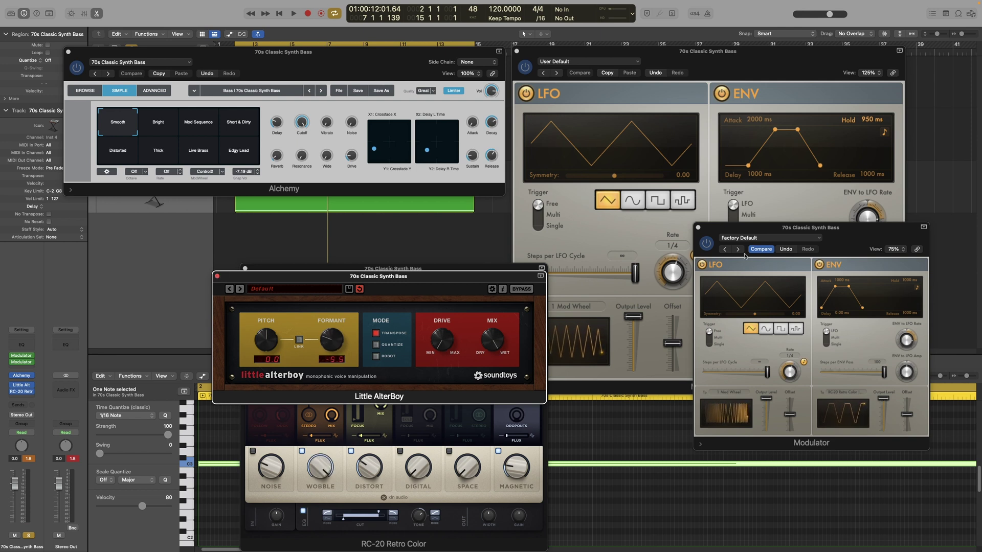
Step: Close the second Modulator window and bring the first Modulator to the front
{"action": "left_click", "coordinate": [698, 229]}
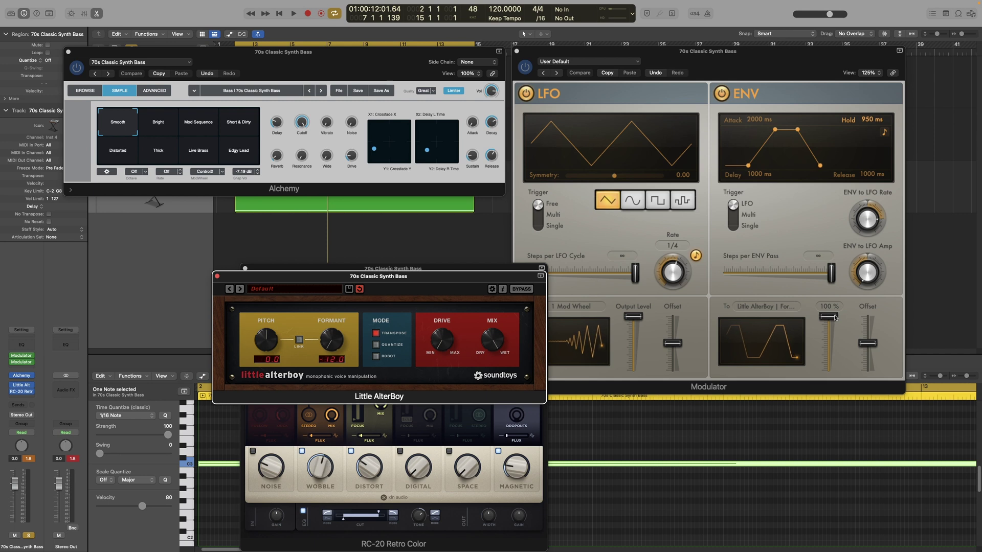
{"action": "mouse_move", "coordinate": [864, 290]}
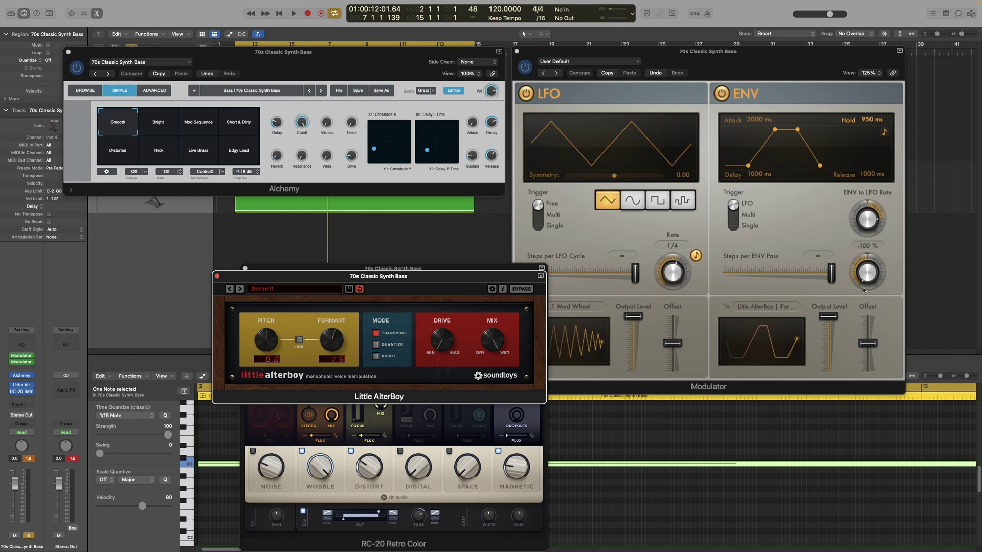
{"action": "left_click", "coordinate": [699, 307]}
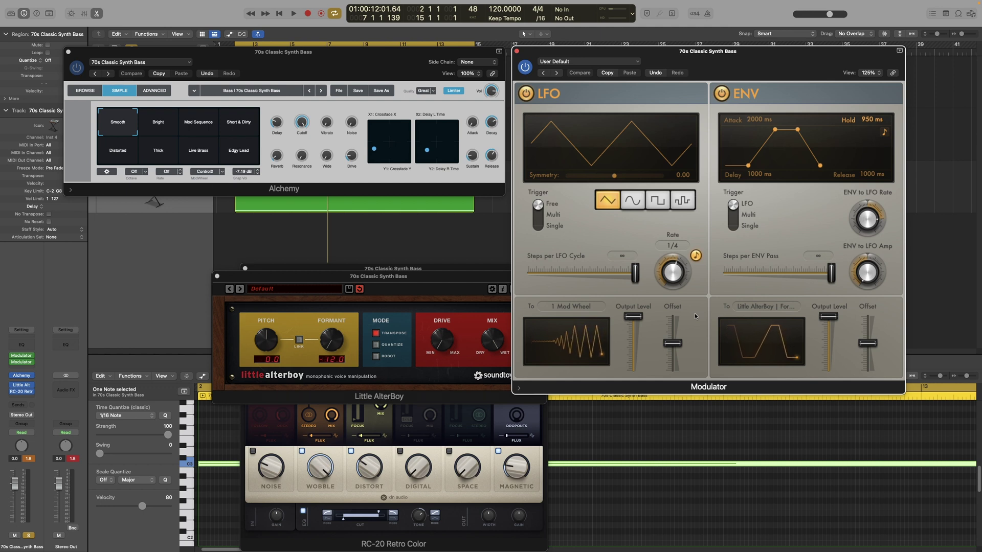
Step: Set the envelope output level to 57%, then raise it to 97%
{"action": "mouse_move", "coordinate": [830, 324]}
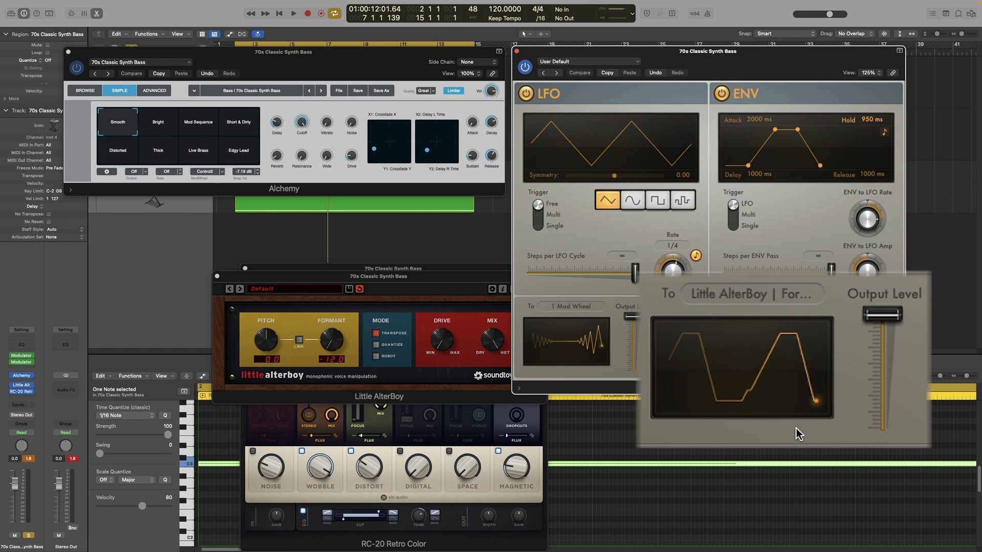
{"action": "mouse_move", "coordinate": [888, 312]}
{"action": "left_click_drag", "start_coordinate": [888, 314], "coordinate": [888, 361]}
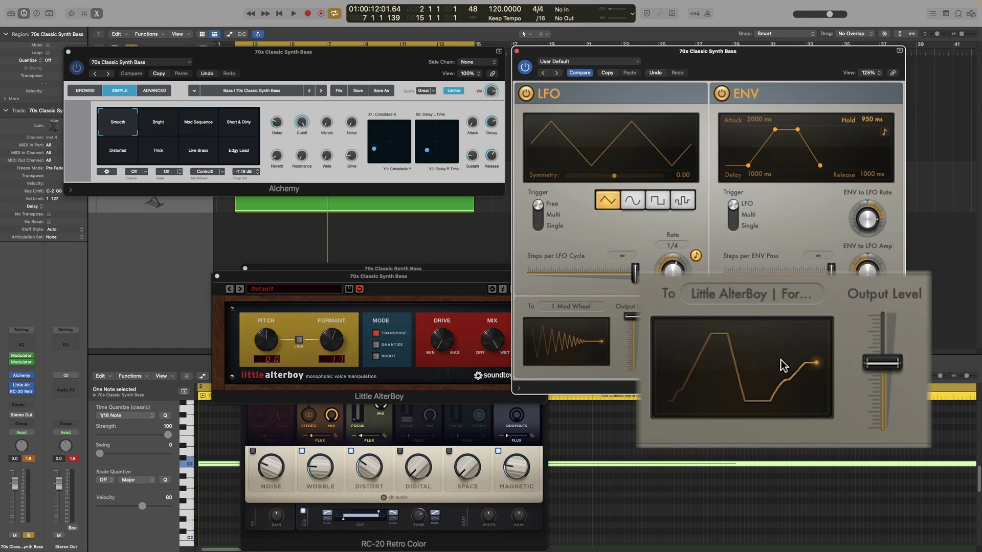
{"action": "mouse_move", "coordinate": [883, 361]}
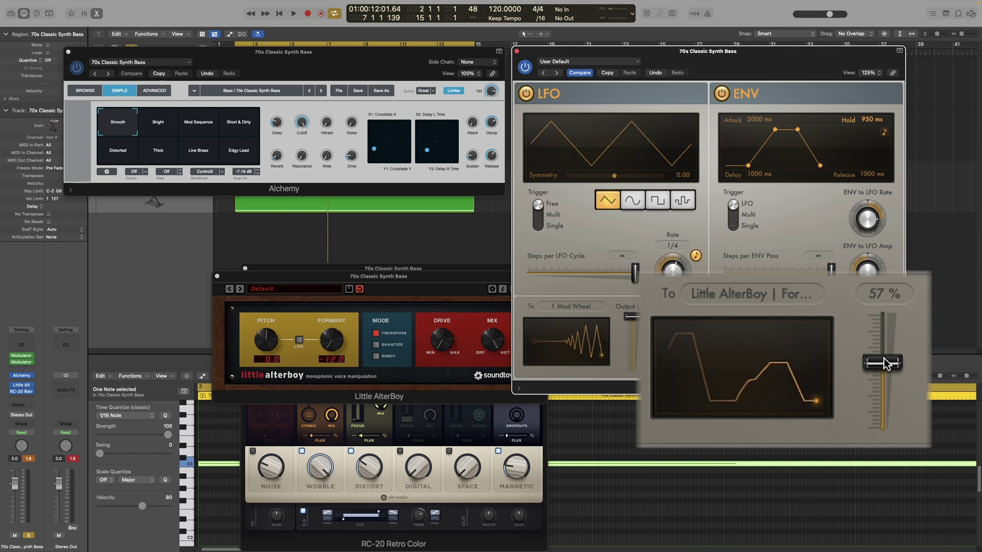
{"action": "left_click_drag", "start_coordinate": [882, 359], "coordinate": [882, 315]}
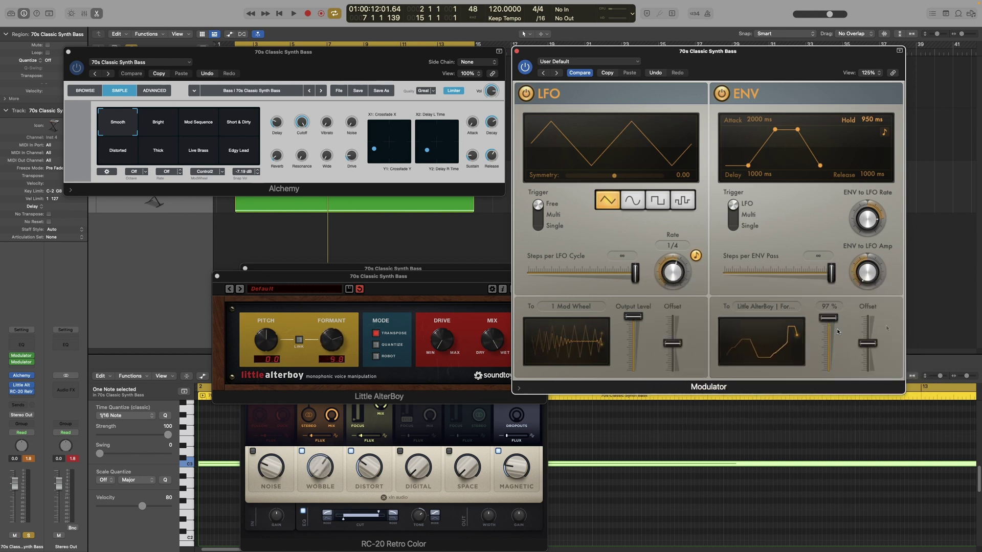
Step: Raise the ENV offset to 58%, settle it at -50%, then audition it in playback
{"action": "mouse_move", "coordinate": [871, 318]}
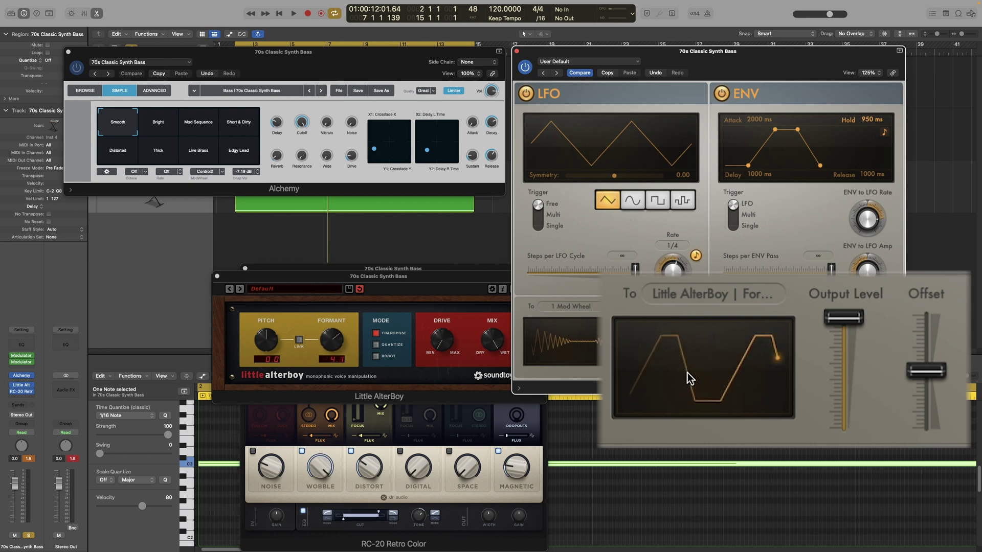
{"action": "left_click_drag", "start_coordinate": [933, 370], "coordinate": [934, 337]}
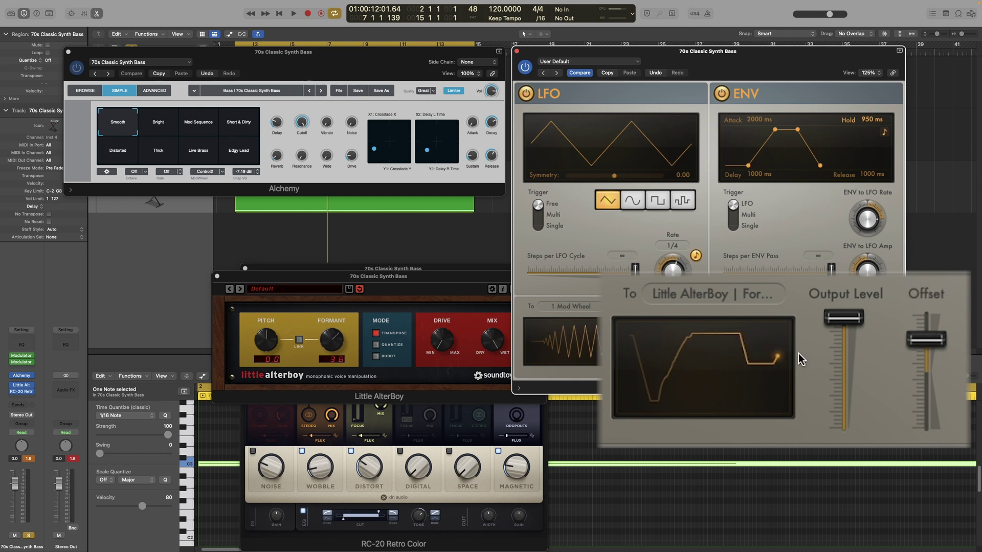
{"action": "left_click_drag", "start_coordinate": [928, 341], "coordinate": [932, 400]}
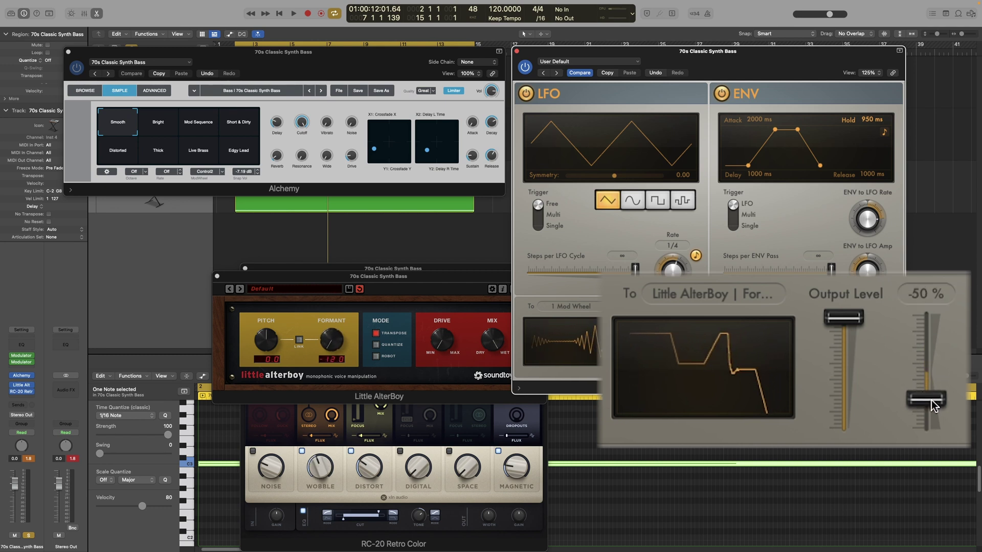
{"action": "key", "text": "space"}
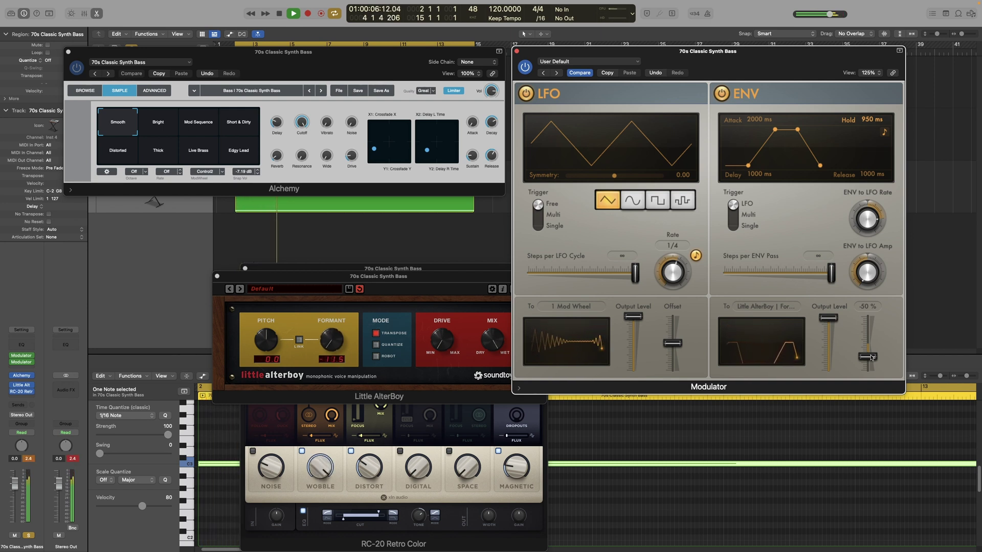
{"action": "key", "text": "space"}
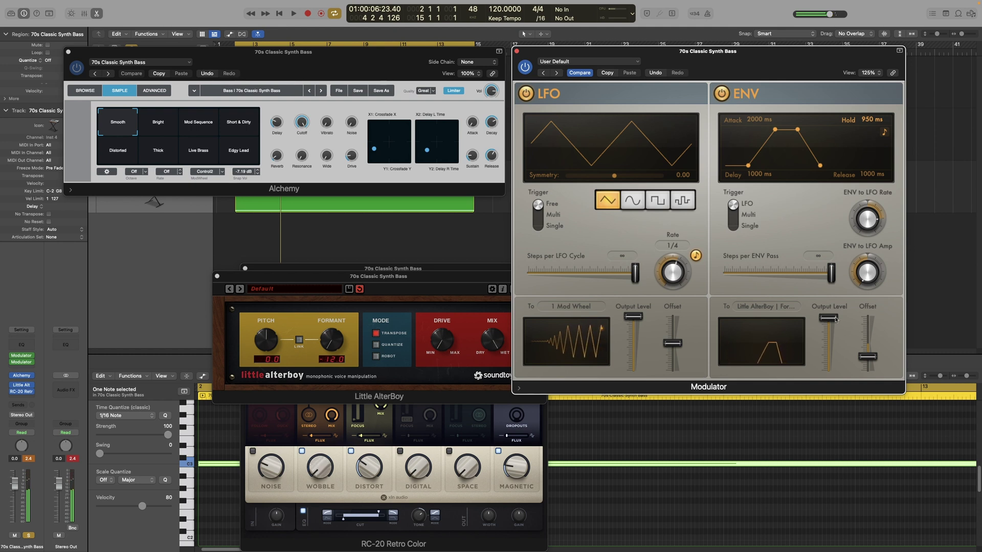